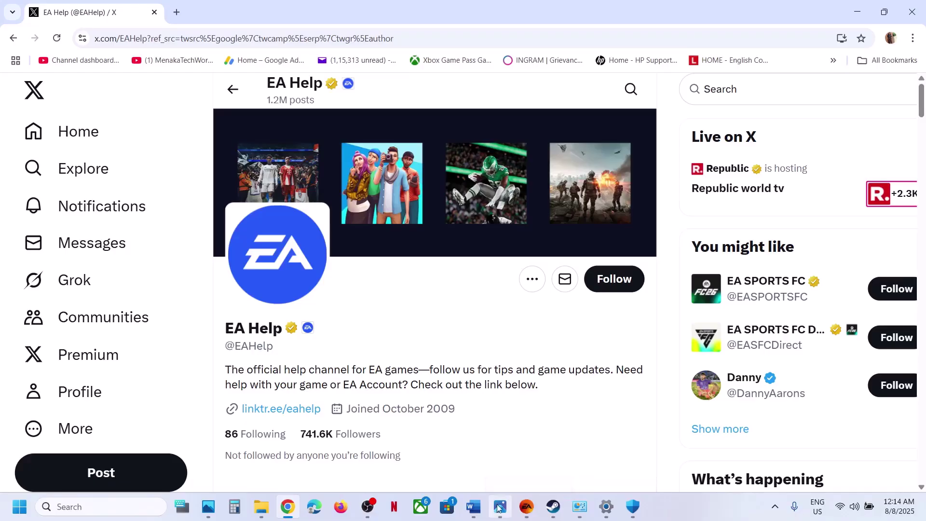
Switch to the Word troubleshooting document and highlight "Switch to different network" in Step 1.
left_click(473, 507)
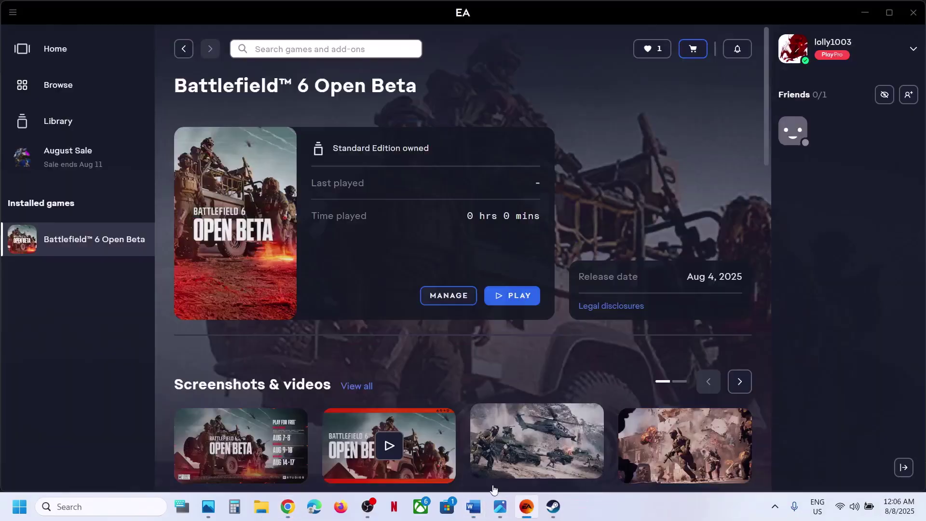
left_click(473, 506)
left_click_drag(198, 150, 587, 155)
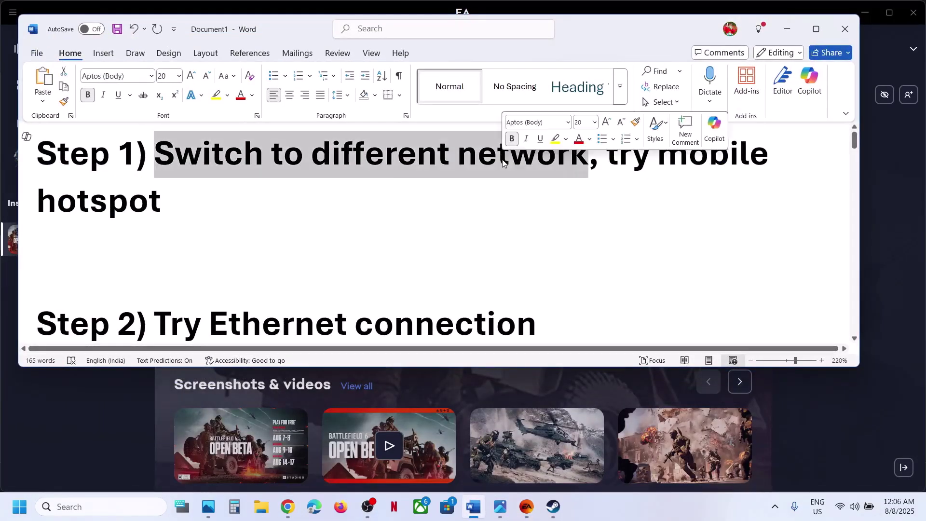
Connect the computer to the G_801-4G Wi-Fi network and close the network list.
left_click(791, 420)
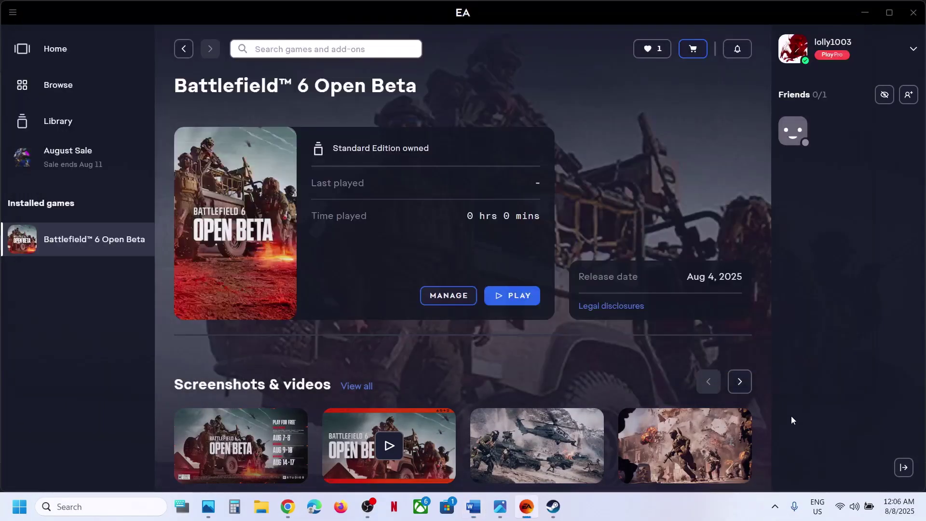
left_click(853, 507)
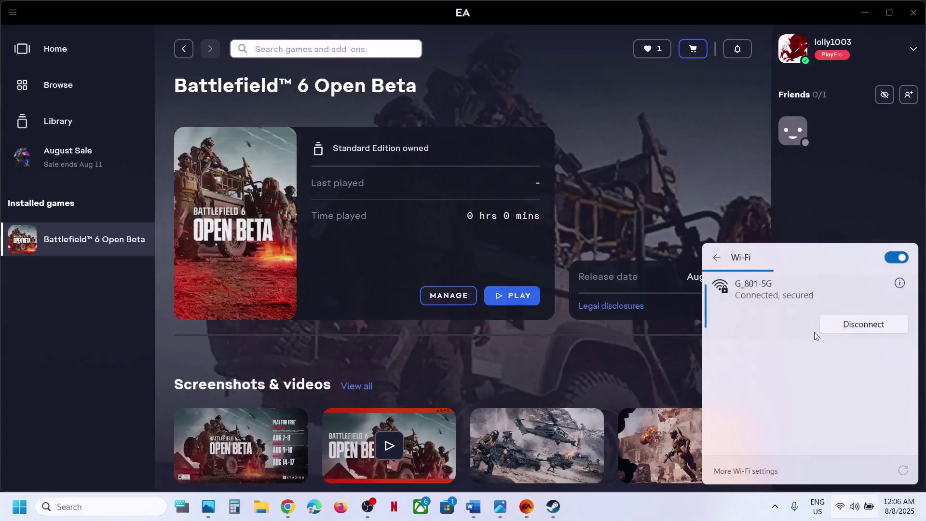
left_click(768, 357)
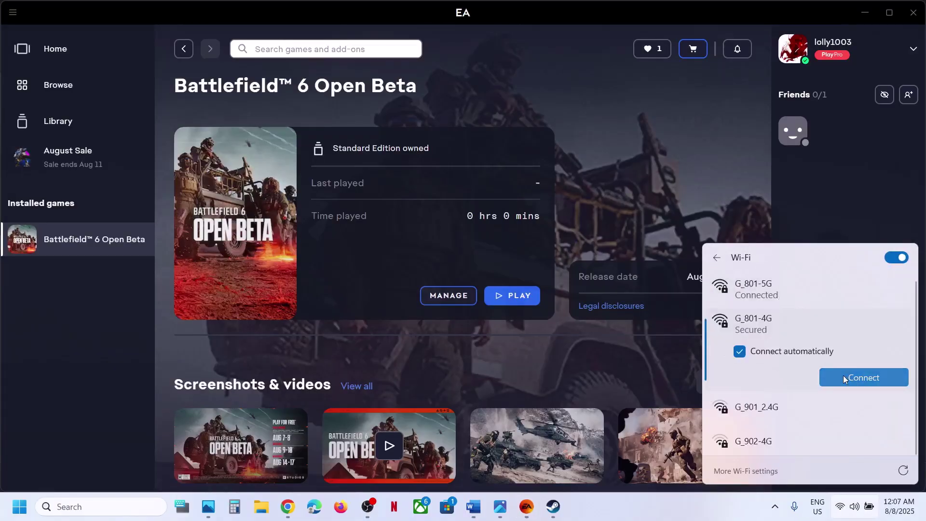
left_click(843, 376)
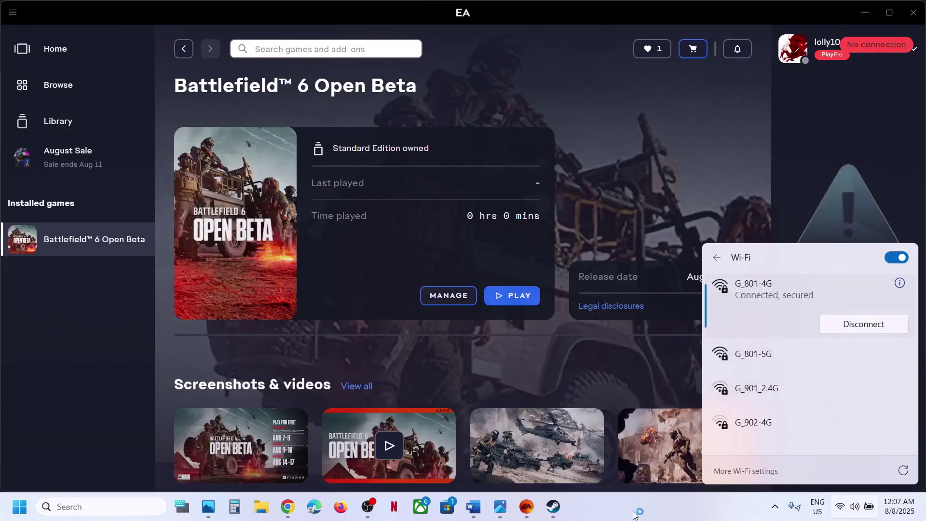
left_click(646, 485)
Return to the Word document and highlight the "try mobile hotspot" suggestion in Step 1.
left_click(475, 511)
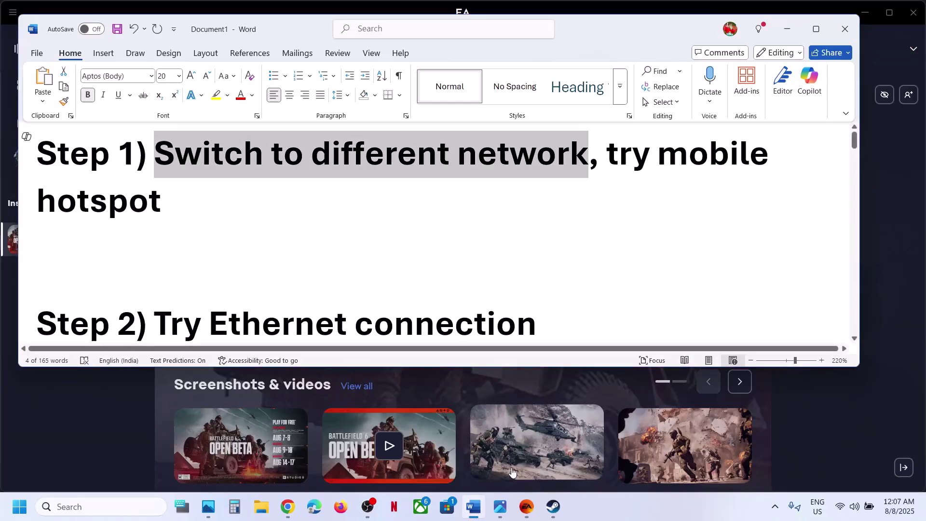
left_click_drag(605, 152, 221, 190)
left_click(264, 192)
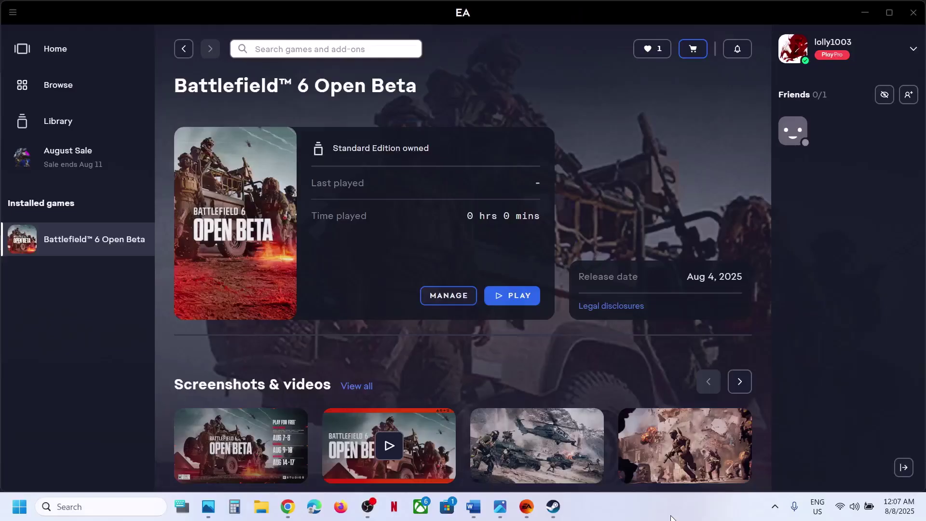
Connect the computer to the iPhone 13 mobile hotspot and close the Wi-Fi network list.
left_click(847, 507)
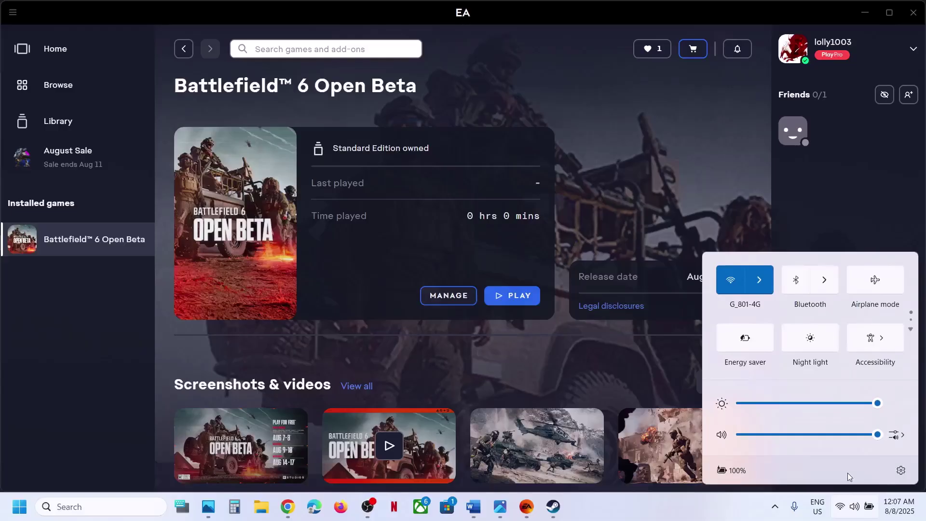
left_click(760, 282)
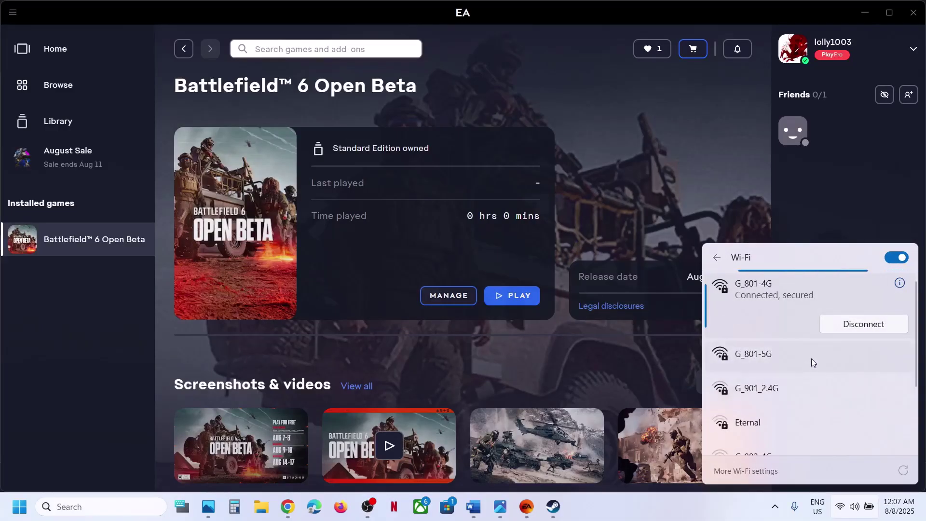
left_click(754, 359)
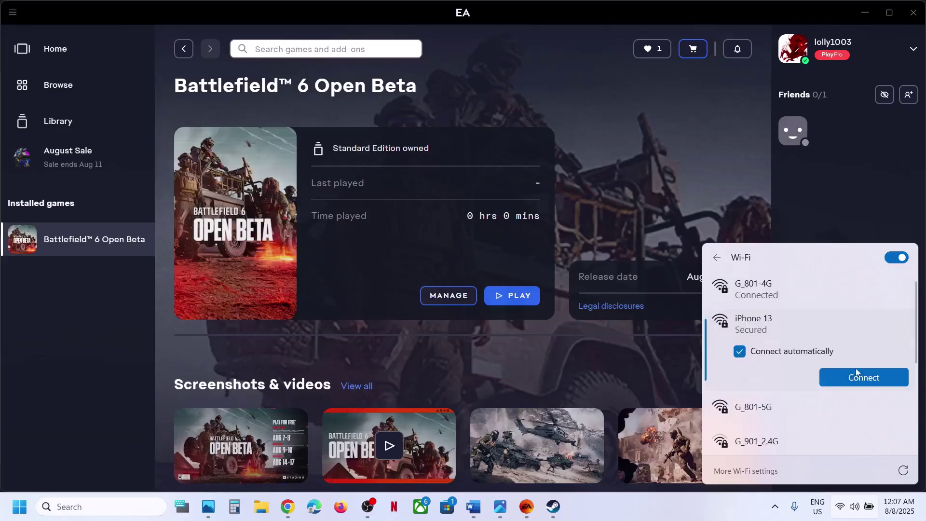
left_click(848, 378)
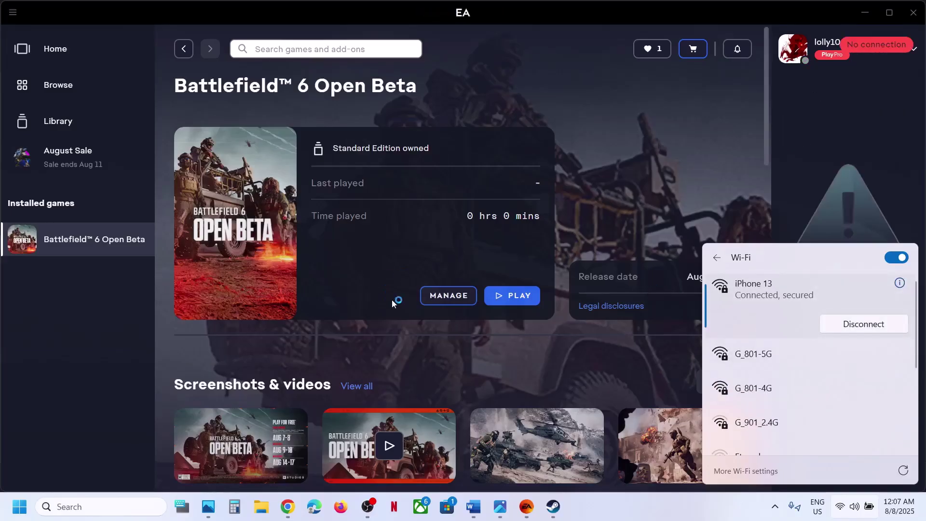
left_click(401, 256)
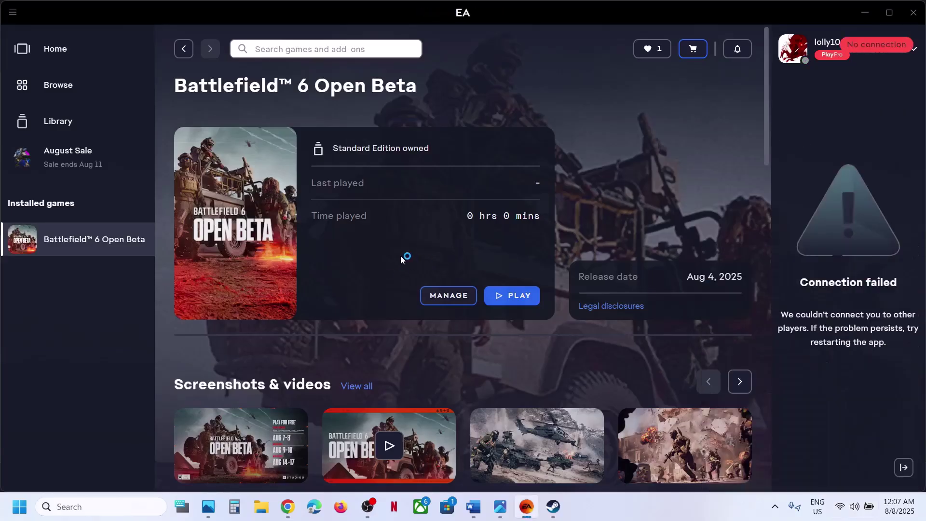
Return to the Word document and highlight "Try Ethernet connection" in Step 2.
left_click(473, 506)
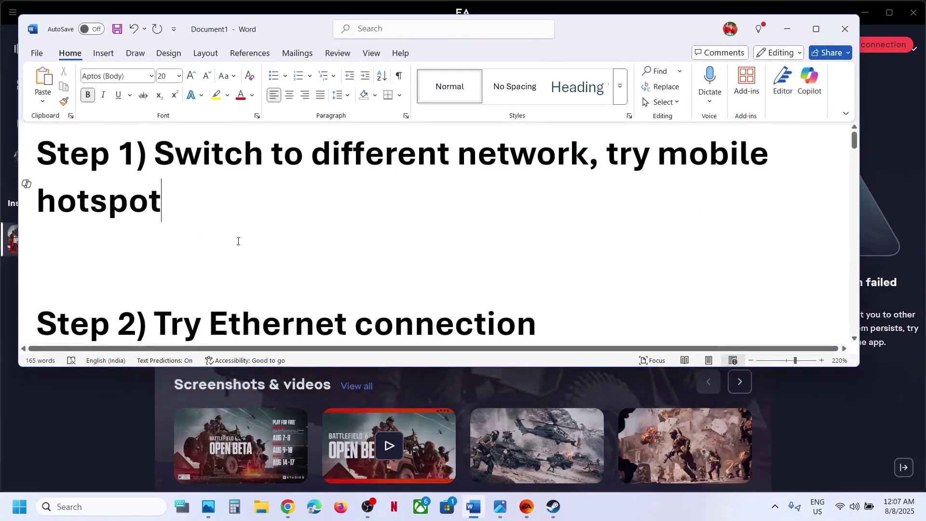
scroll(238, 241, "down", 2)
left_click_drag(160, 261, 507, 274)
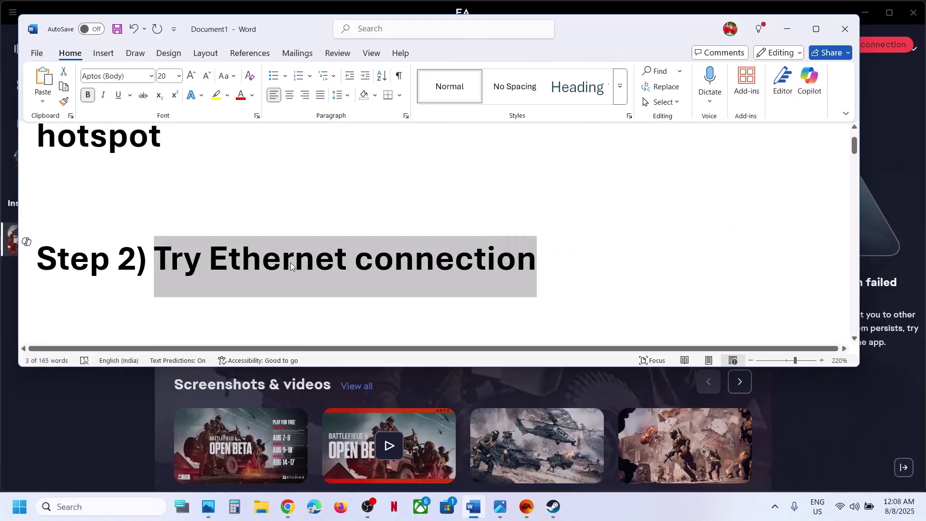
Go to Step 3 of the document and highlight the advice on trying the beta on Steam or the EA App.
scroll(439, 268, "down", 3)
scroll(440, 267, "down", 2)
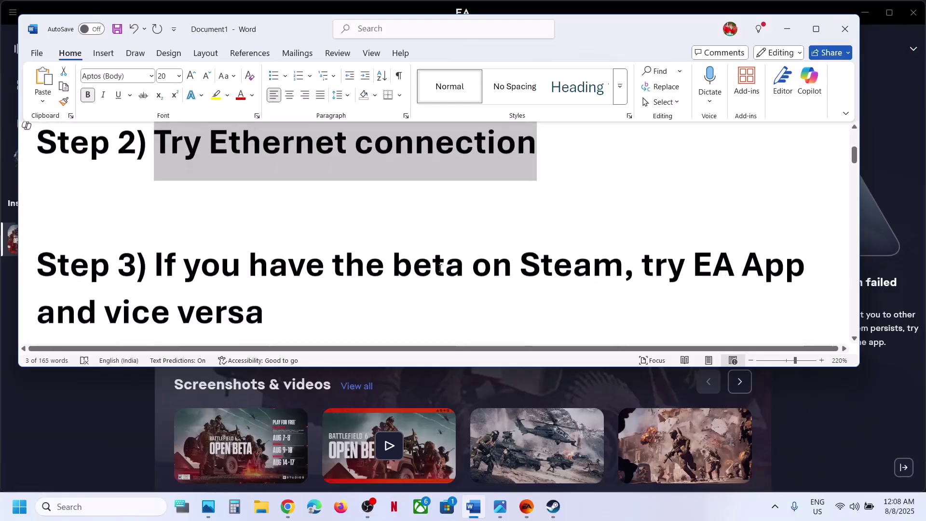
left_click_drag(156, 250, 562, 254)
left_click_drag(653, 254, 212, 297)
left_click(215, 296)
Show the Battlefield 6 Open Beta page in Steam and in the EA app, and return to Steam.
left_click(553, 506)
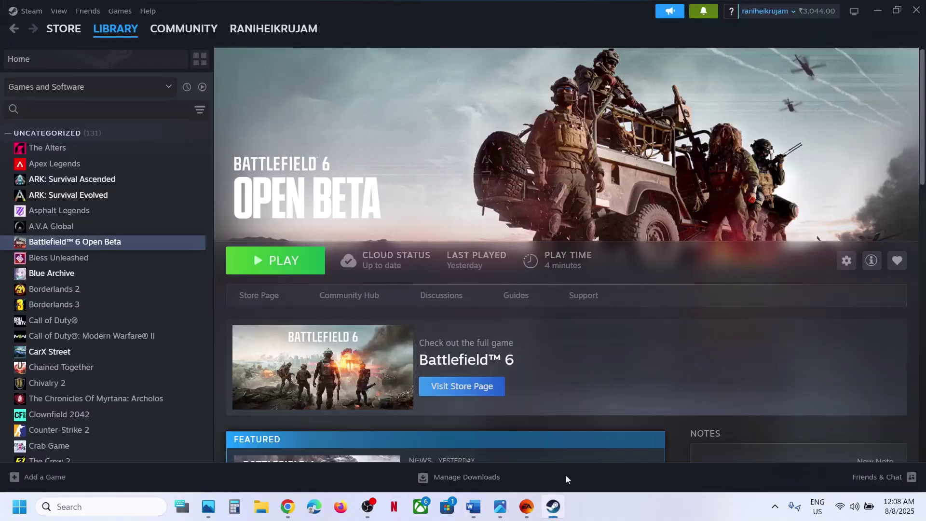
mouse_move(527, 507)
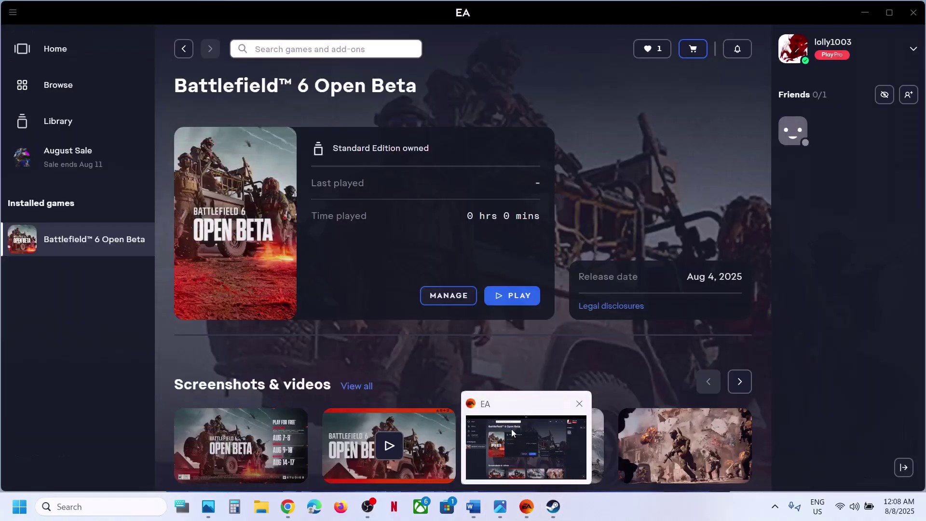
left_click(511, 429)
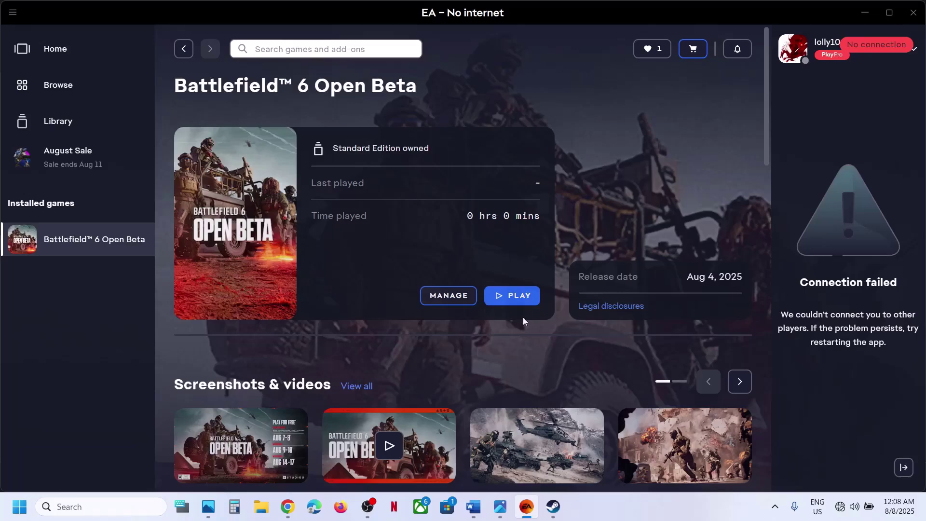
left_click(576, 466)
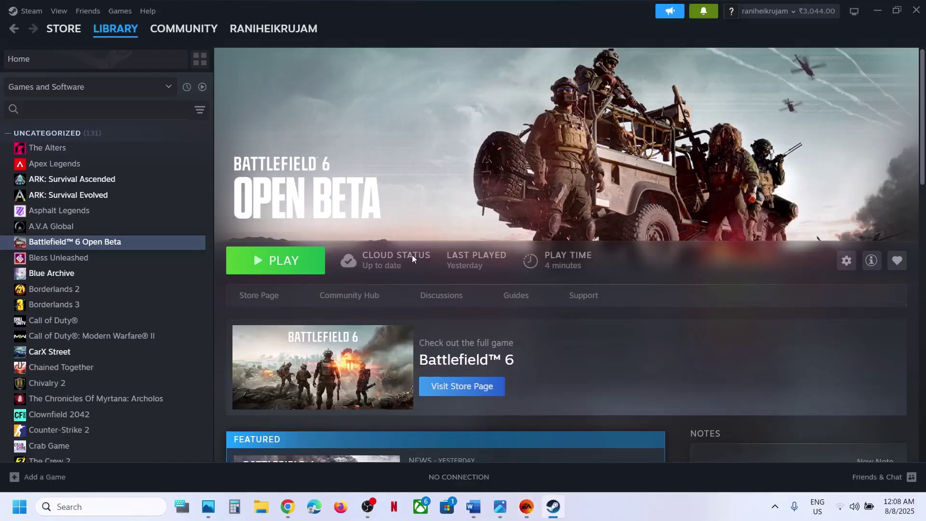
Switch to the Word document, maximize its window and bring up the Step 4 command list.
left_click(473, 506)
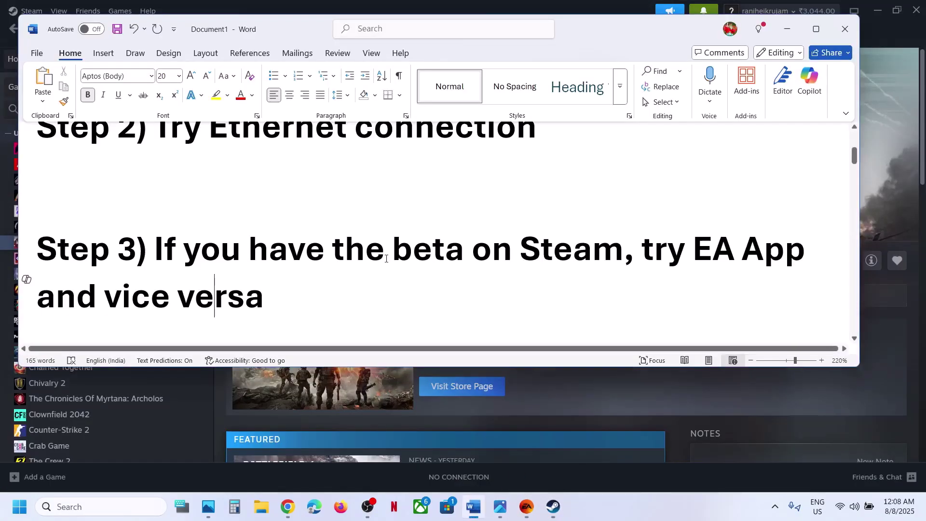
scroll(386, 259, "down", 5)
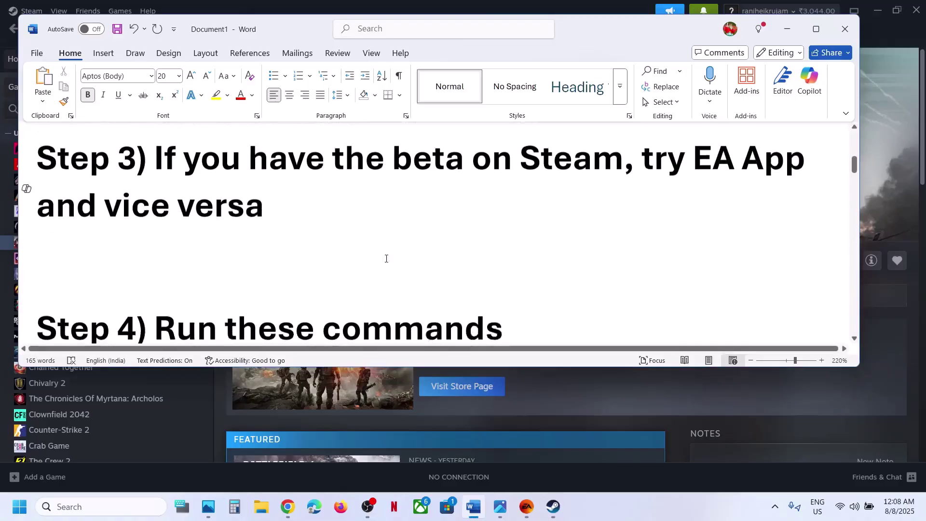
left_click(816, 29)
scroll(365, 271, "down", 2)
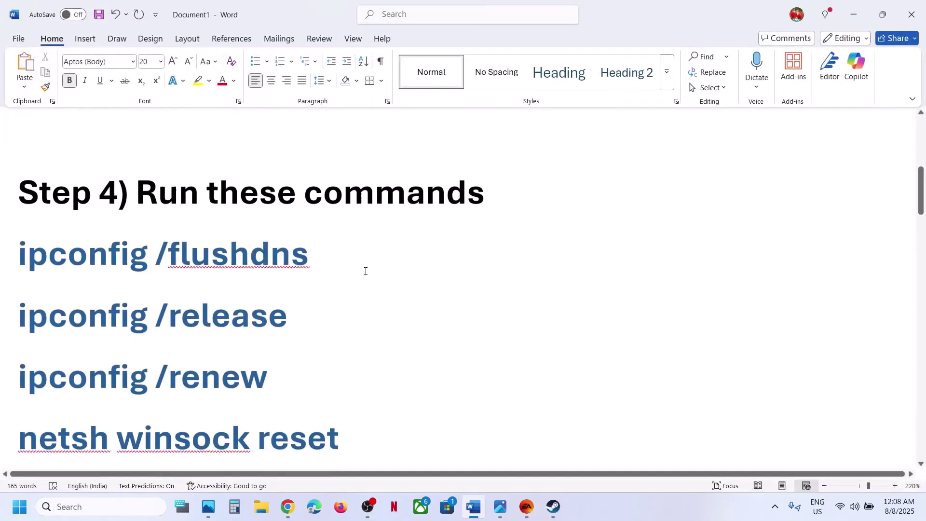
Search Windows for "cmd" and open Command Prompt as administrator, allowing the permission request.
left_click(83, 506)
type("cmd")
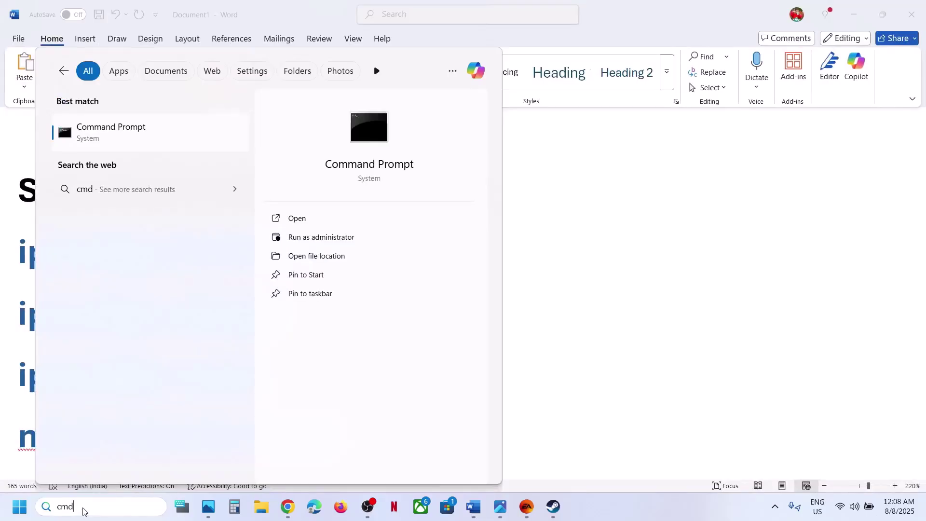
right_click(111, 141)
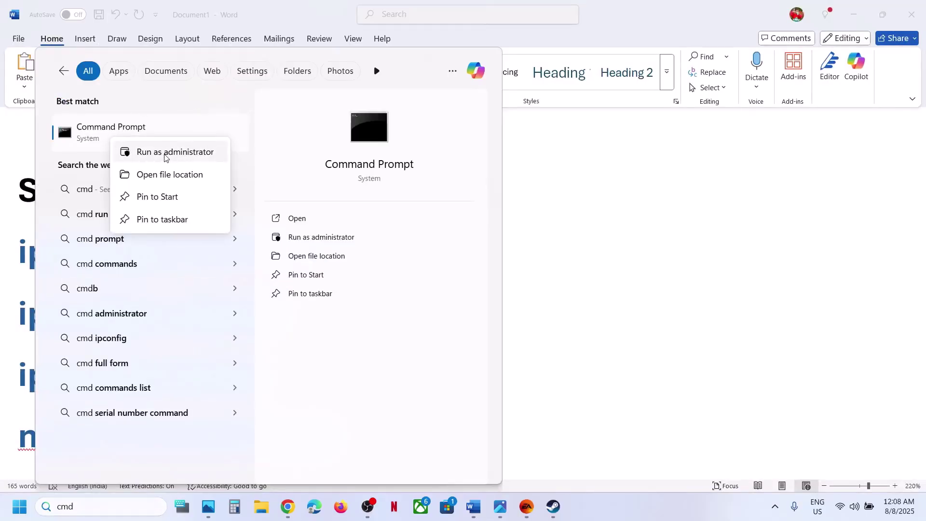
left_click(164, 153)
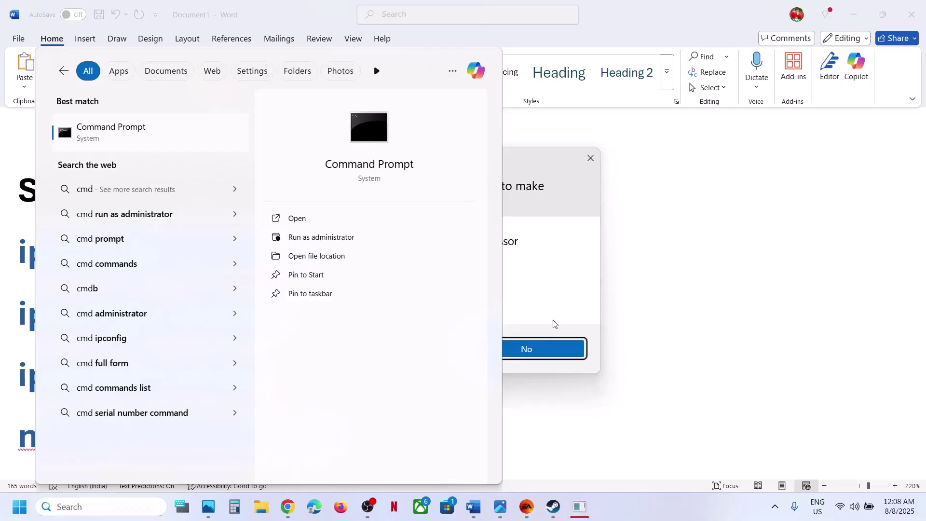
left_click(413, 355)
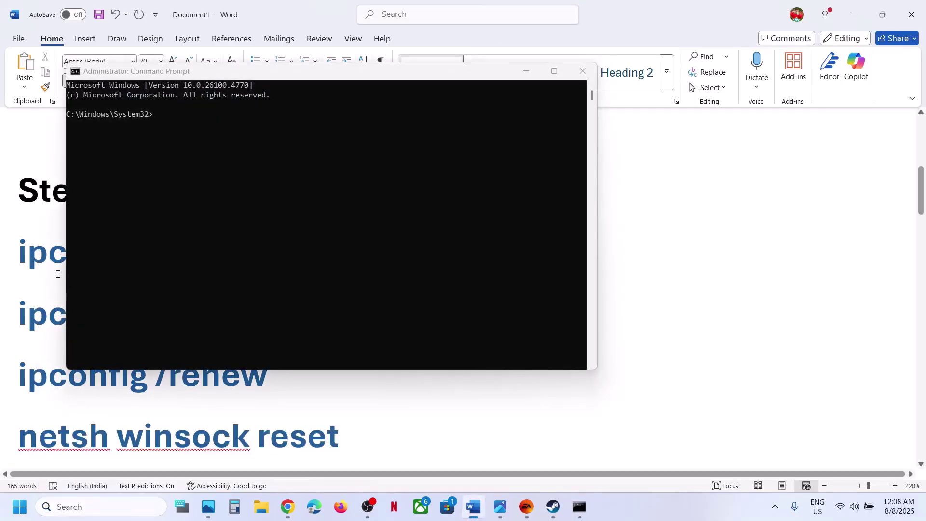
Copy ipconfig /flushdns from the Word document and run it in the administrator Command Prompt.
triple_click(54, 256)
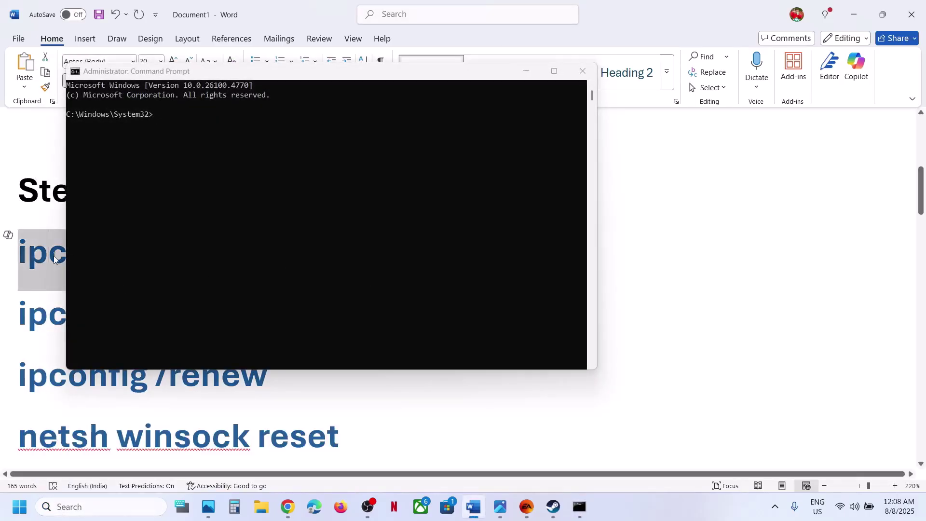
key("ctrl+c")
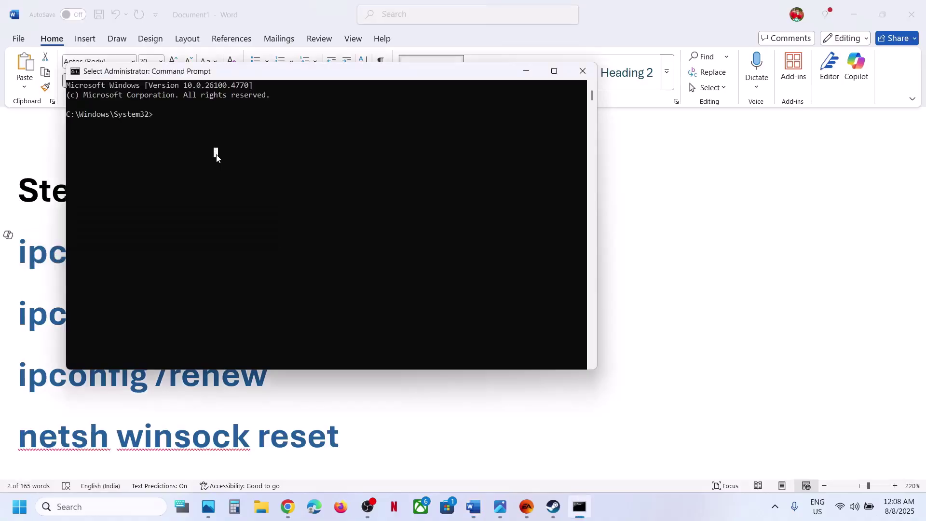
right_click(216, 154)
key("Return")
Copy ipconfig /release from the Word document and run it in Command Prompt.
key("alt+Tab")
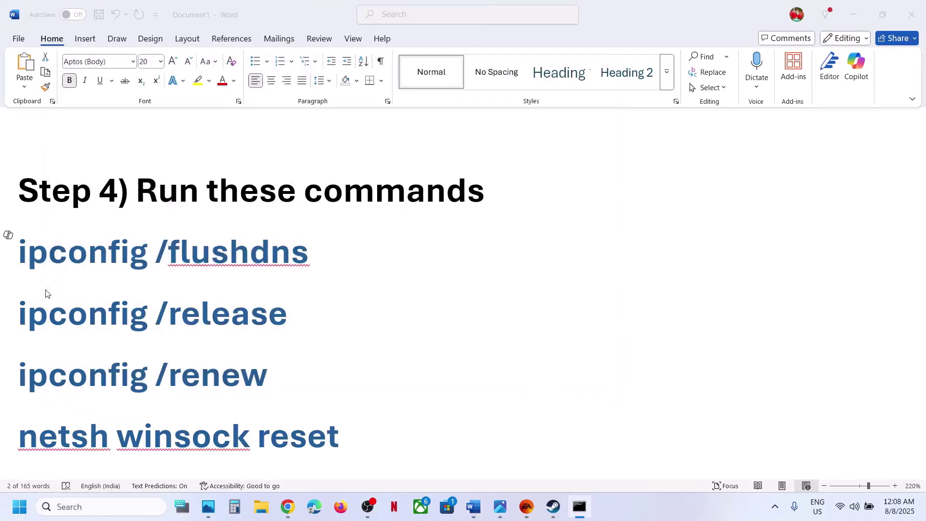
key("alt+Tab")
key("alt+Tab")
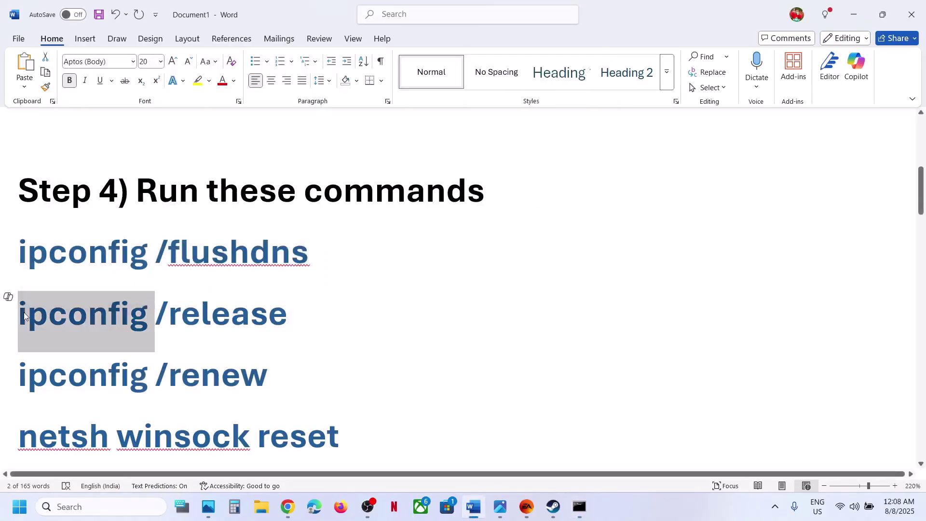
triple_click(24, 311)
key("ctrl+c")
key("alt+Tab")
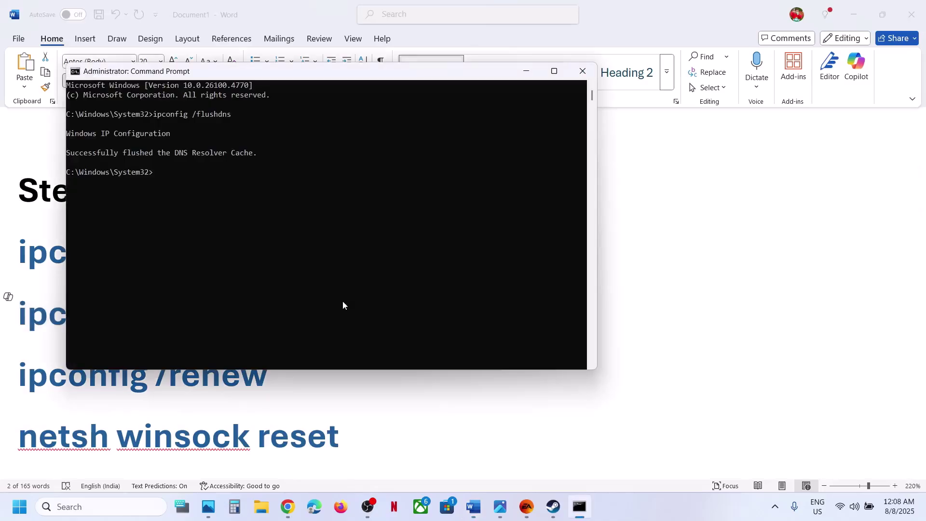
right_click(342, 299)
Copy ipconfig /renew from the Word document, run it in Command Prompt, and return to the remaining commands in the list.
key("alt+Tab")
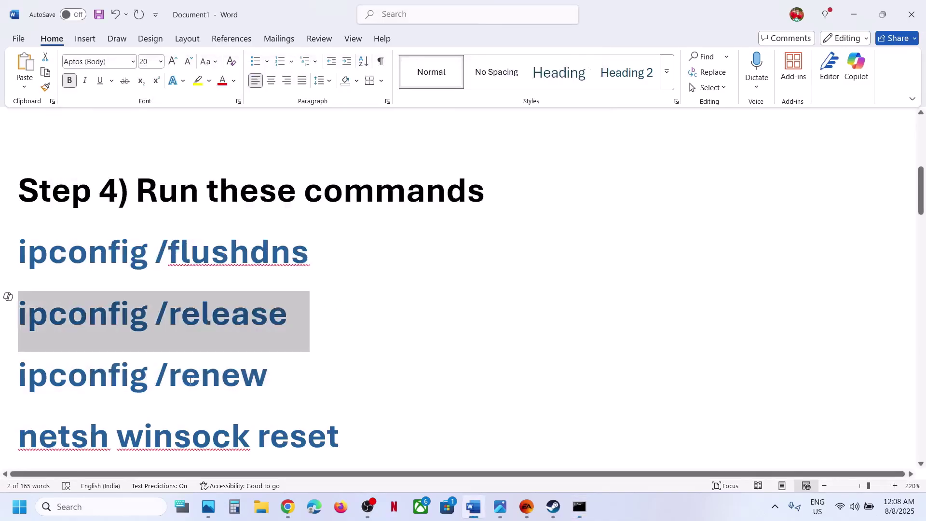
triple_click(189, 381)
key("ctrl+c")
key("alt+Tab")
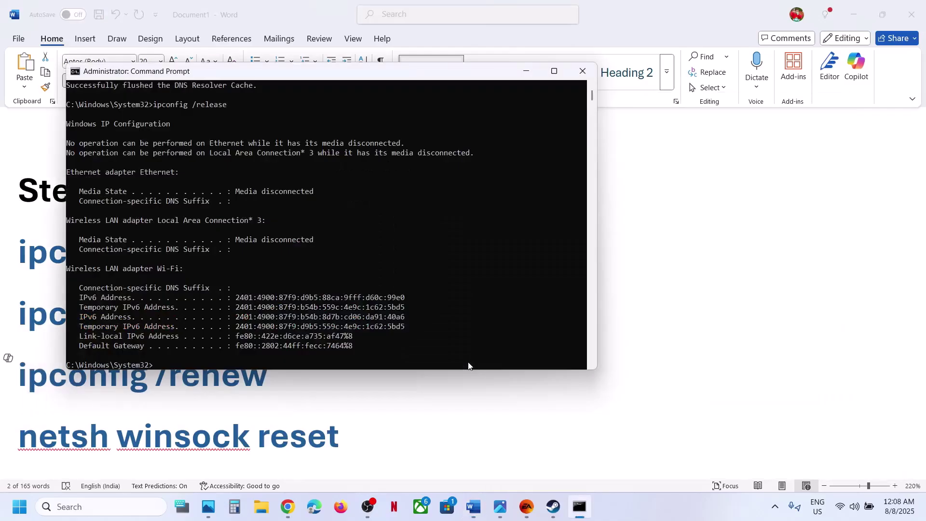
right_click(468, 365)
key("Return")
key("alt+Tab")
scroll(279, 316, "down", 4)
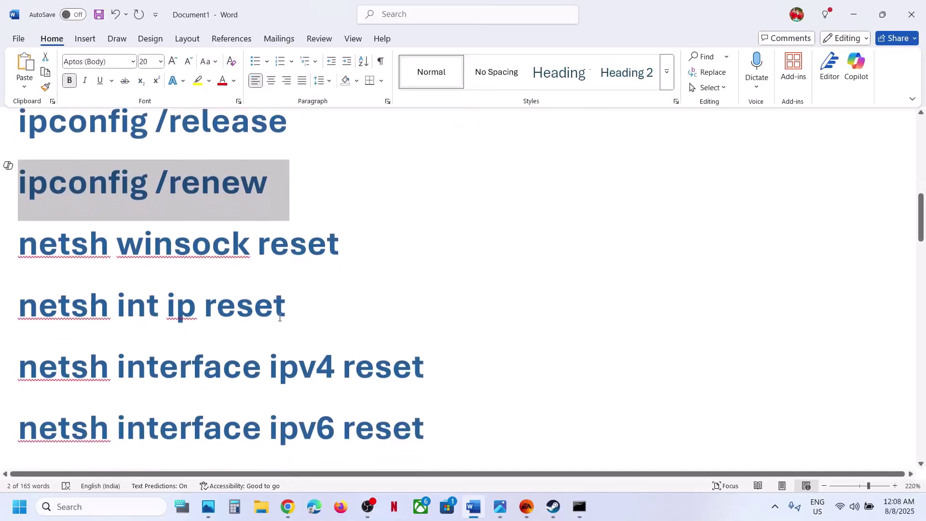
Copy netsh winsock reset from the Word document, run it in the administrator Command Prompt, and return to the document.
double_click(244, 246)
triple_click(242, 245)
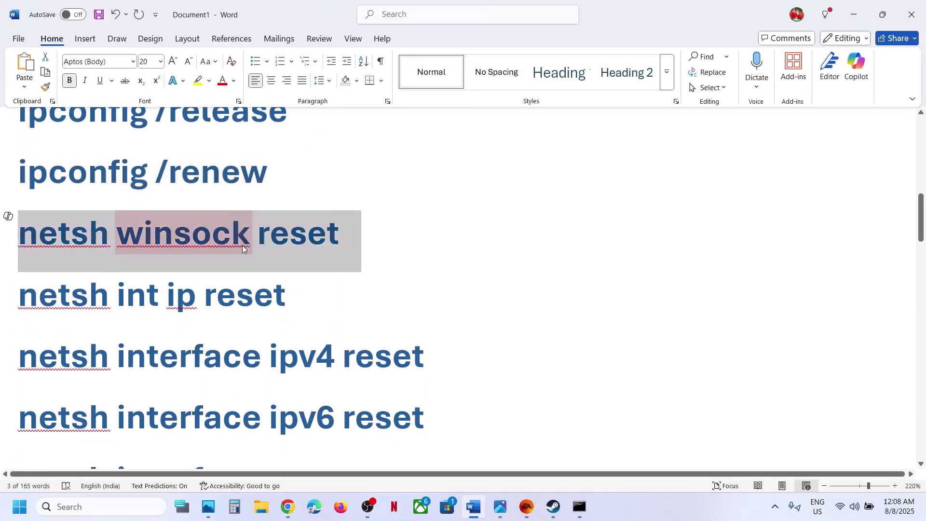
key("ctrl+c")
key("alt+Tab")
right_click(242, 245)
key("Return")
key("alt+Tab")
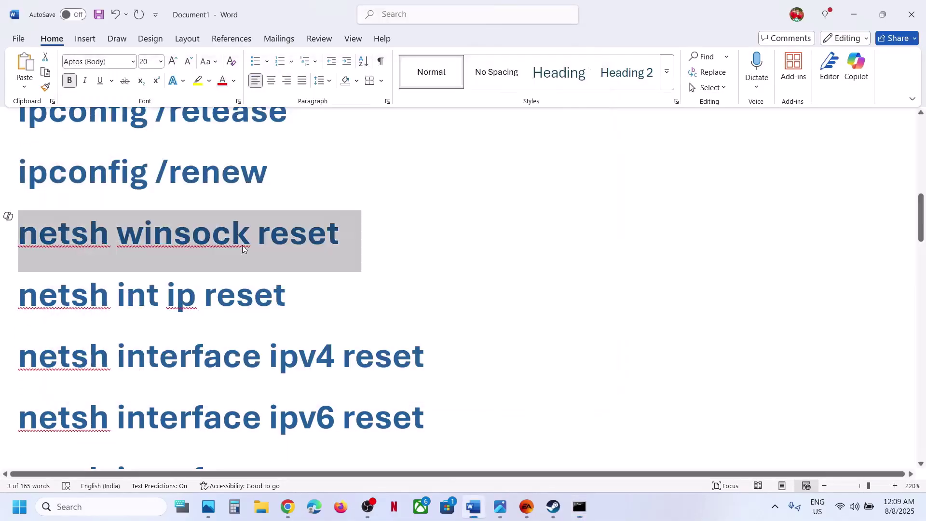
Copy netsh int ip reset from the Word document, run it in Command Prompt, and return to the command list.
triple_click(152, 293)
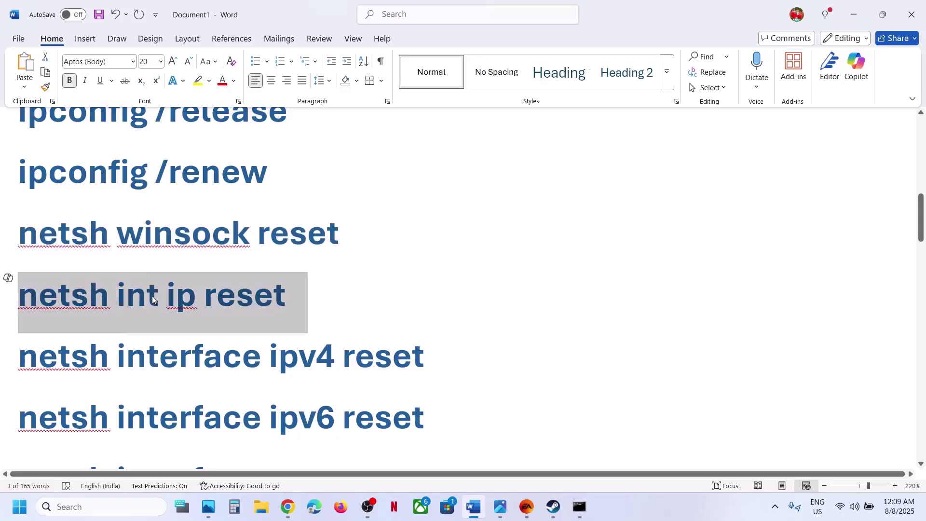
key("alt+Tab")
right_click(376, 317)
key("Return")
key("alt+Tab")
Copy netsh interface ipv4 reset from the Word document, run it in Command Prompt, and return to the list.
scroll(243, 338, "down", 1)
scroll(243, 338, "down", 1)
triple_click(396, 257)
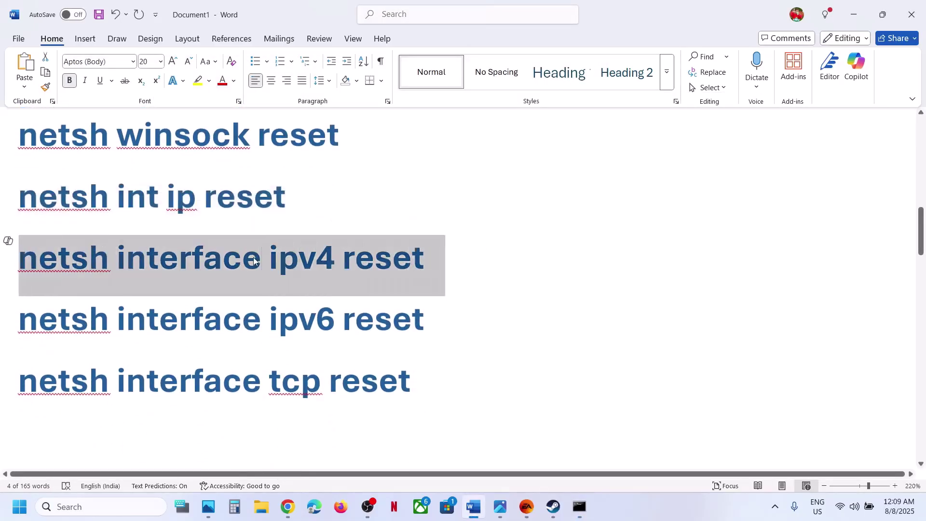
key("alt+Tab")
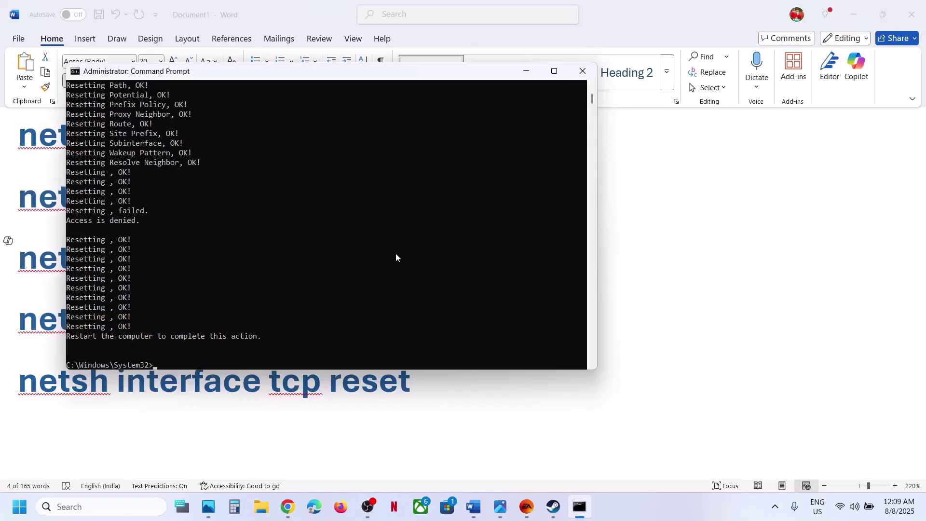
key("alt+Tab")
Copy netsh interface ipv6 reset from the Word document, run it in Command Prompt, and return to the list.
triple_click(277, 320)
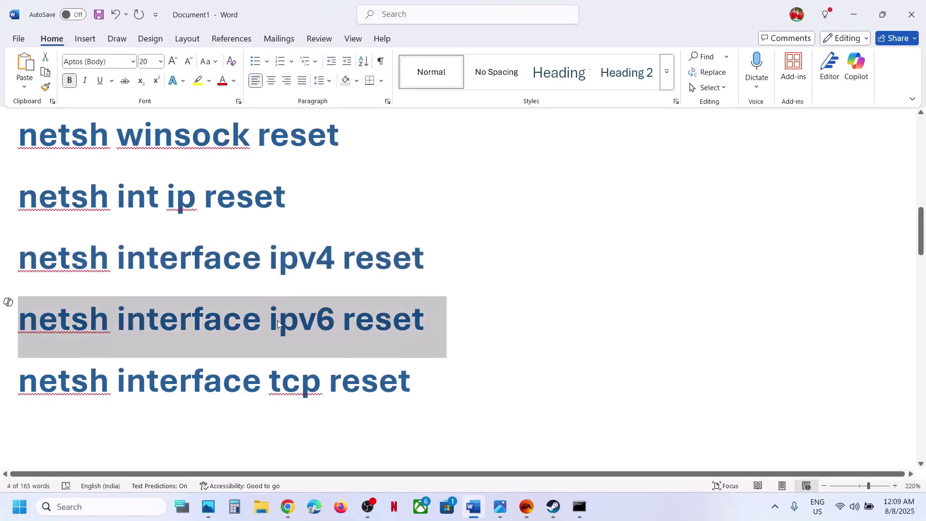
key("alt+Tab")
key("alt+Tab")
Copy netsh interface tcp reset from the Word document, run it in Command Prompt, and close the Command Prompt window.
triple_click(269, 371)
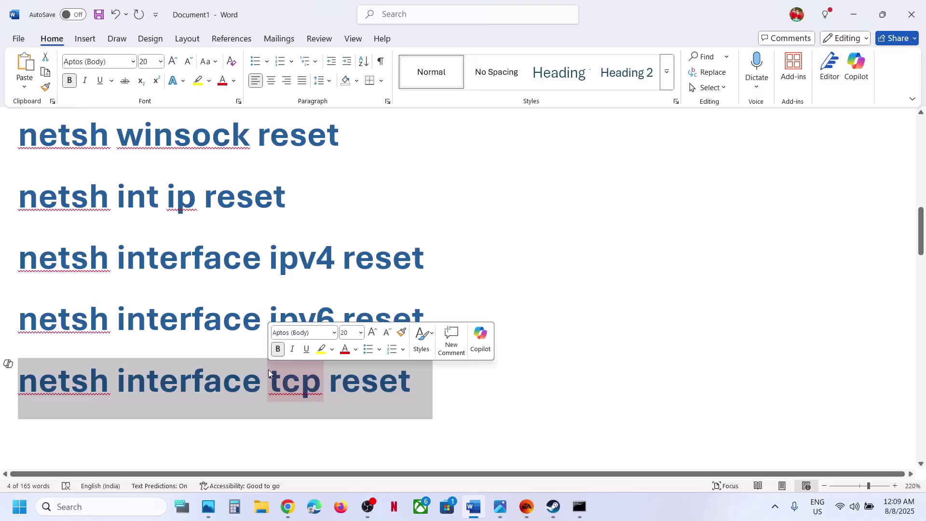
key("alt+Tab")
key("ctrl+v")
key("Return")
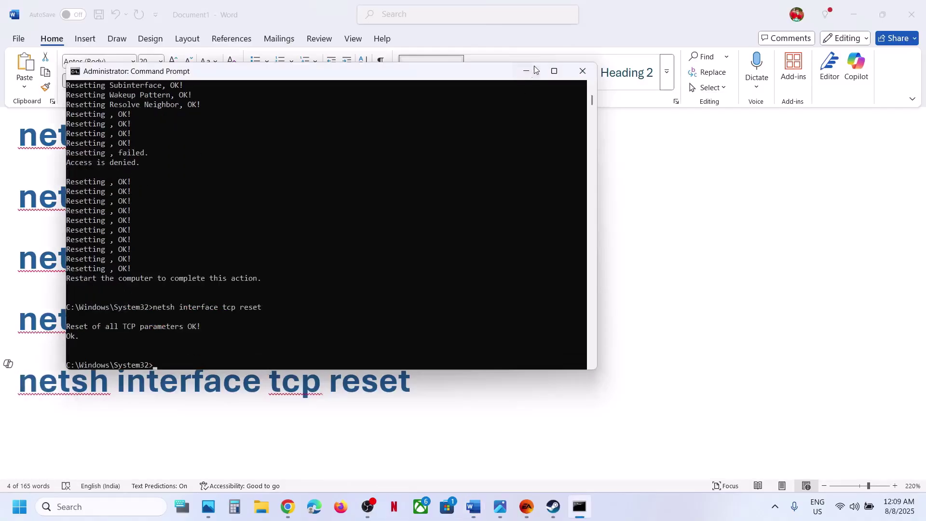
left_click(571, 72)
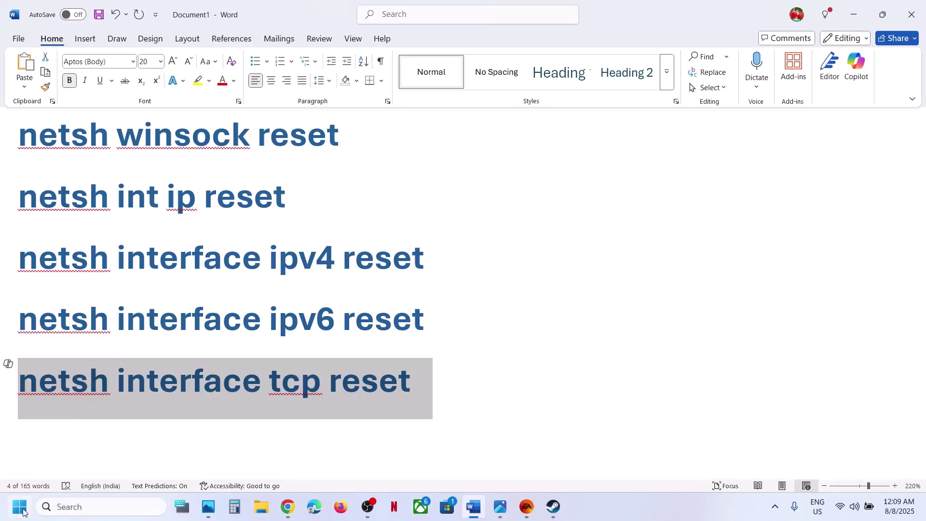
View the Restart option among the Windows power choices and dismiss them without restarting.
key("super")
left_click(351, 465)
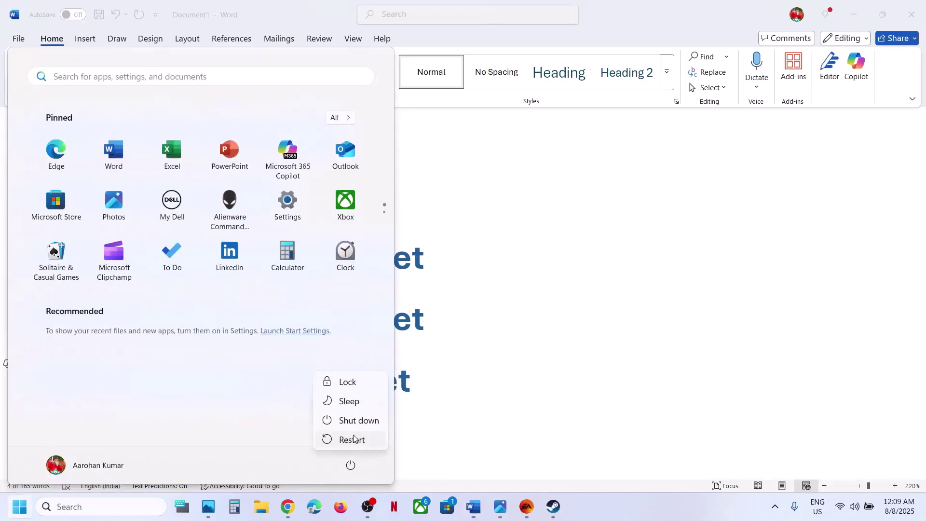
left_click(519, 392)
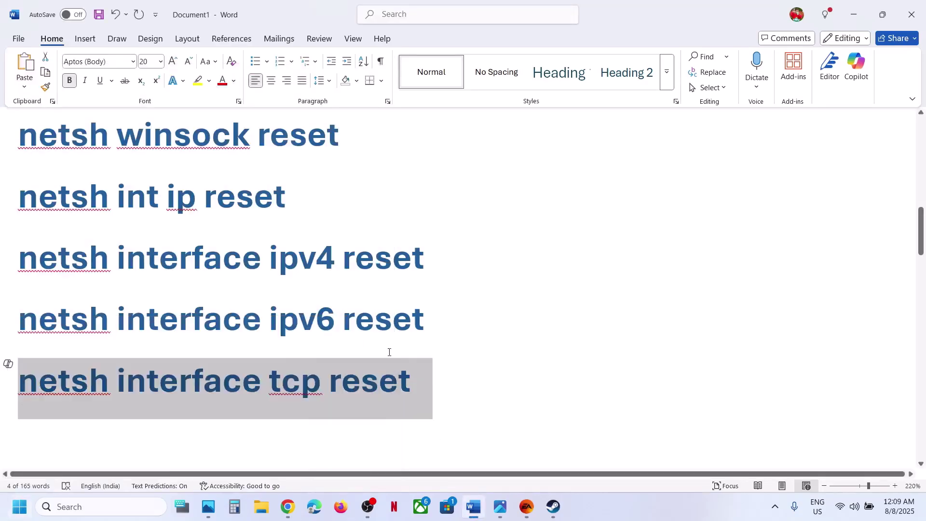
Read Step 5 in the Word document about using a VPN and turning it on or off.
scroll(390, 352, "down", 5)
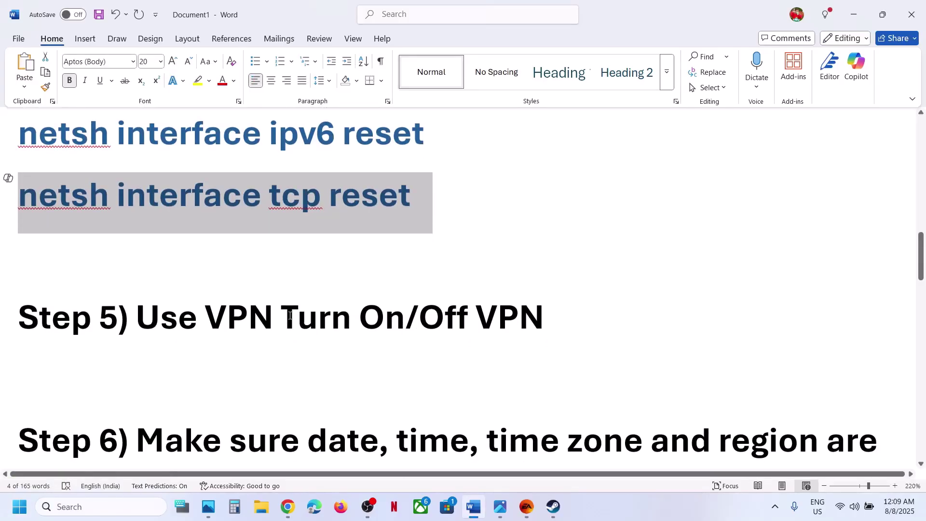
left_click_drag(435, 316, 545, 317)
left_click(543, 318)
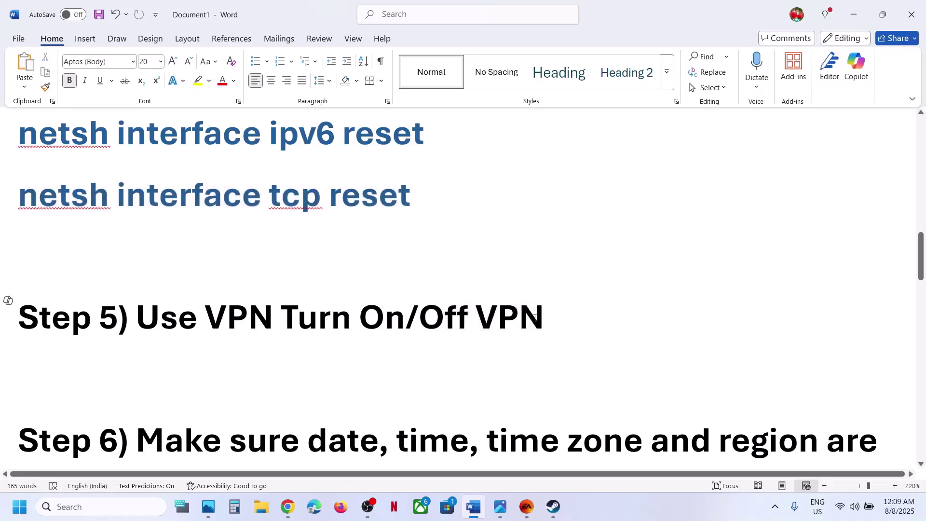
left_click_drag(549, 317, 419, 317)
left_click_drag(289, 311, 385, 315)
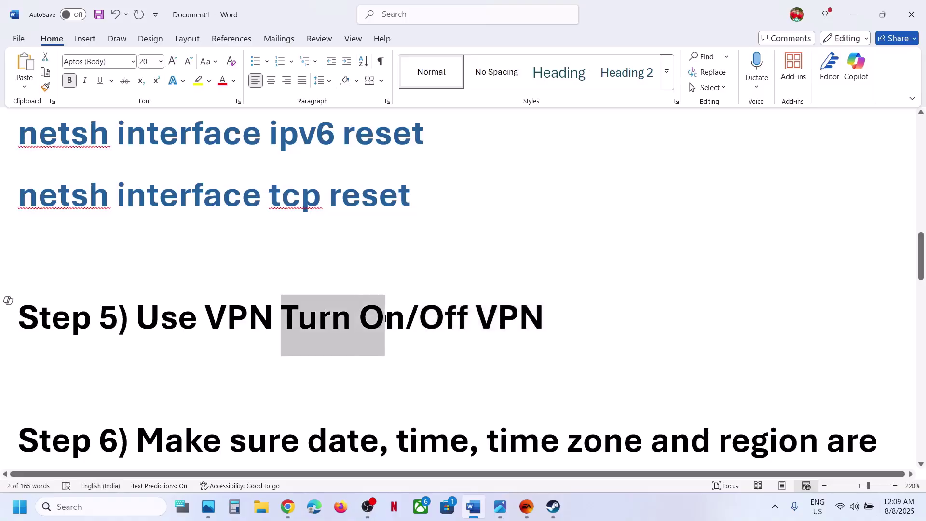
left_click(237, 319)
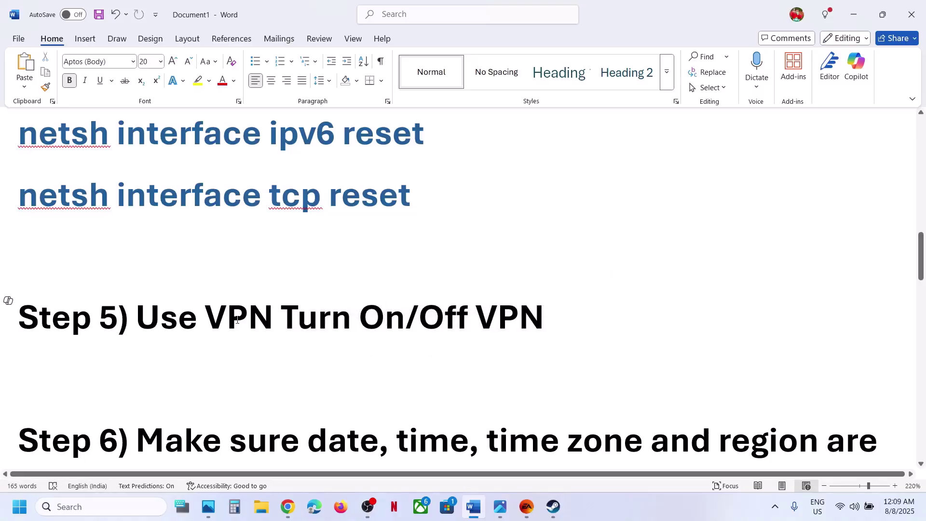
Following Step 6, open Windows Date & time settings, have the time zone set automatically, and synchronize the clock.
scroll(237, 319, "down", 3)
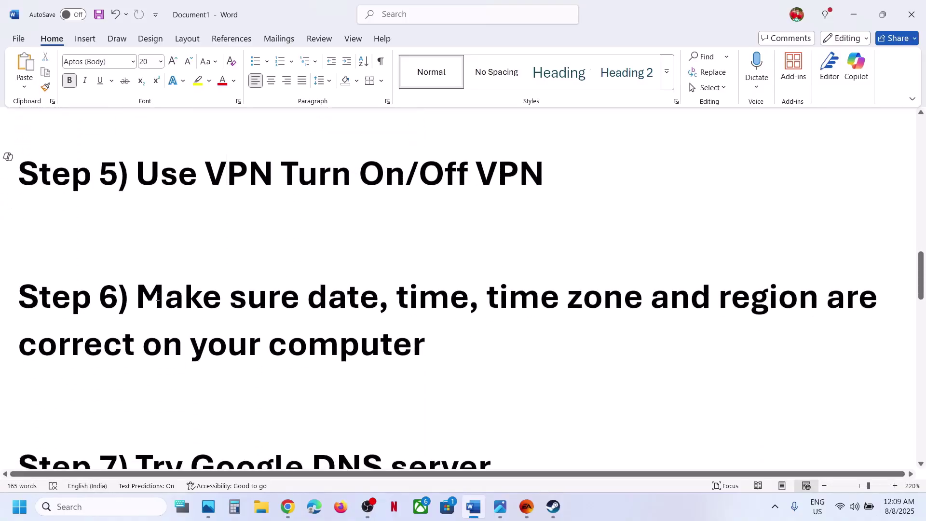
left_click_drag(157, 297, 475, 345)
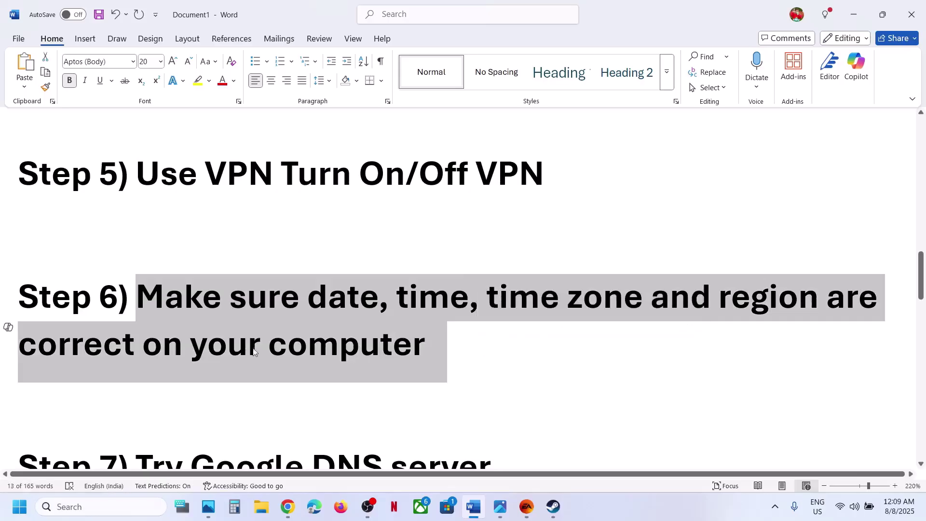
right_click(899, 514)
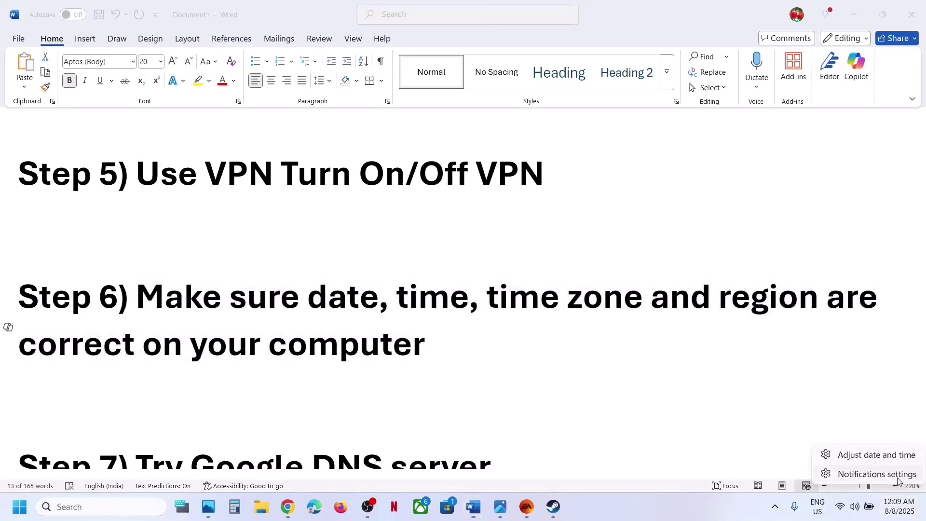
left_click(874, 461)
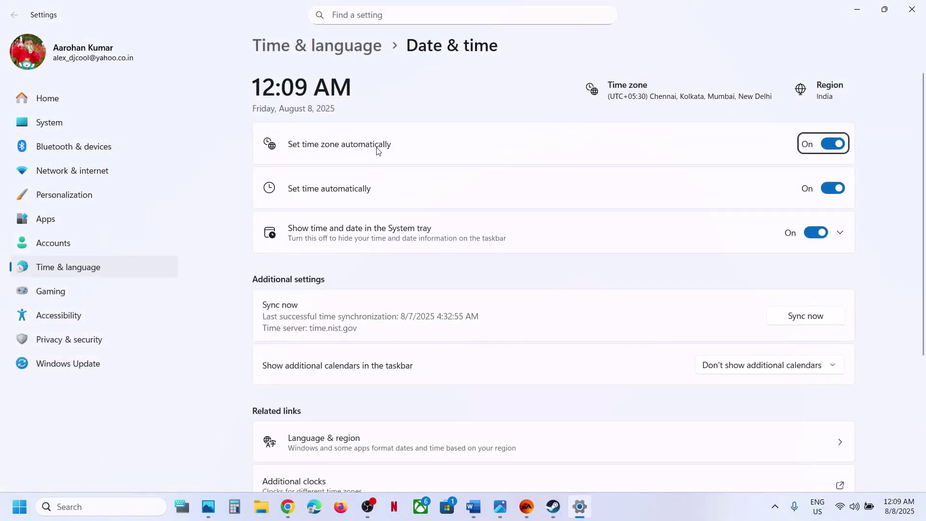
left_click(825, 147)
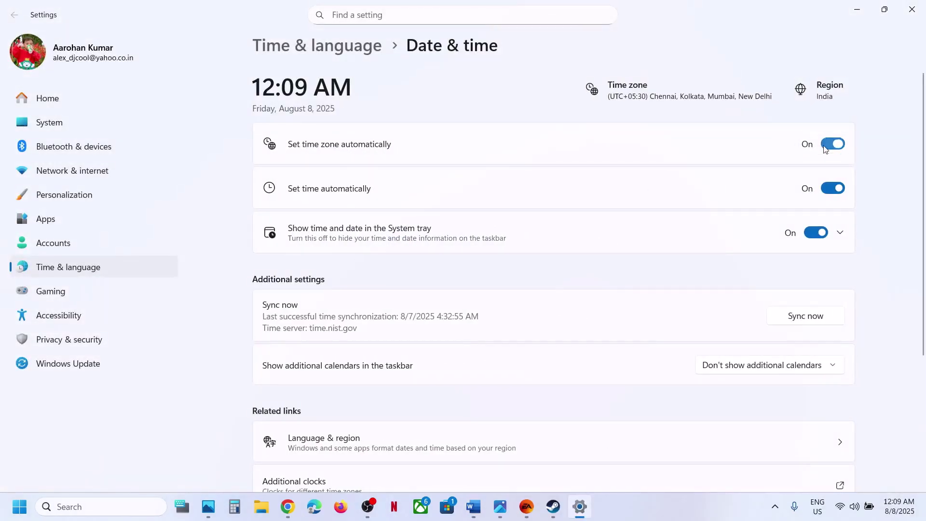
left_click(825, 147)
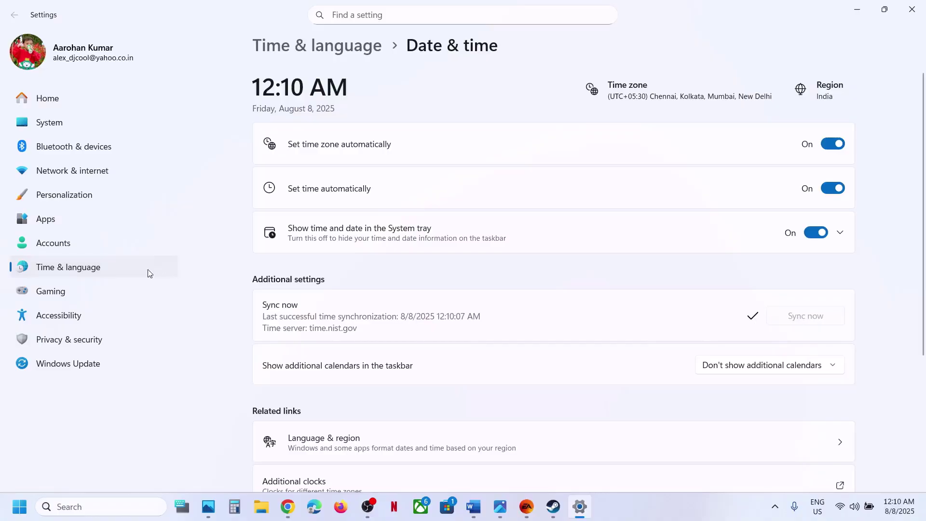
In the Language & region settings, choose India as the country or region and close Settings.
left_click(116, 275)
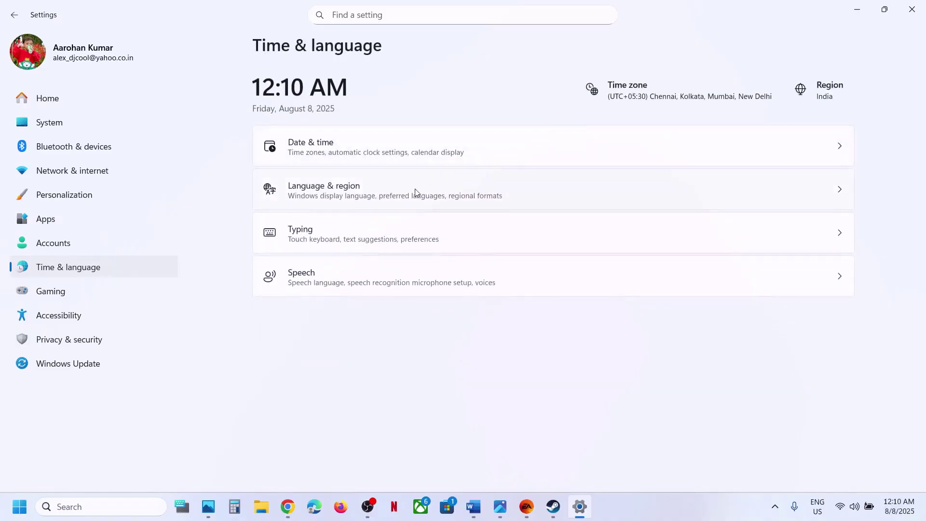
left_click(414, 189)
left_click(771, 308)
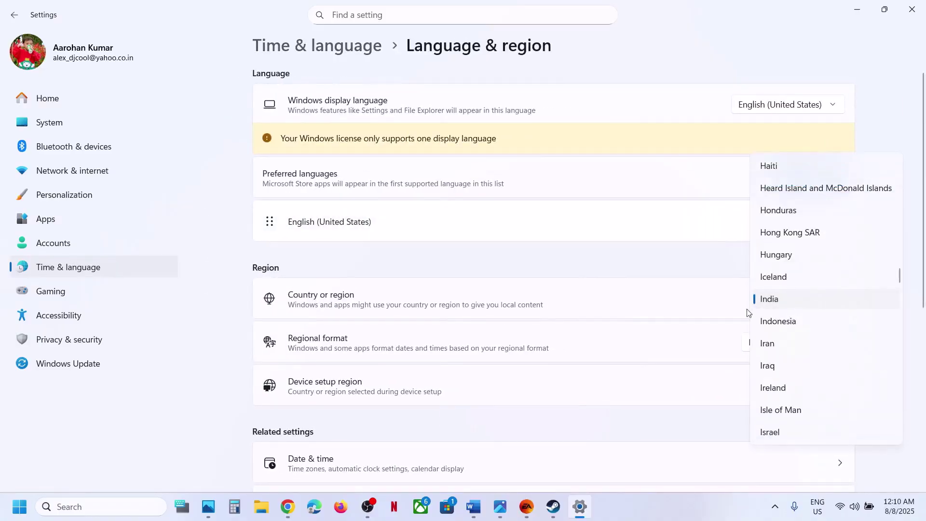
left_click(769, 299)
left_click(911, 11)
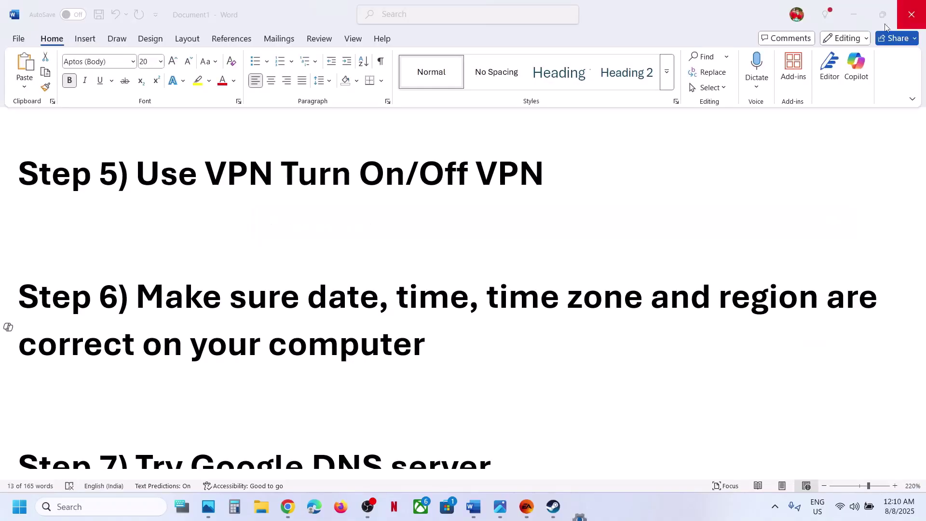
For the Google DNS step, search Windows for "control", open Control Panel and go to the Network and Sharing Center.
scroll(417, 332, "down", 5)
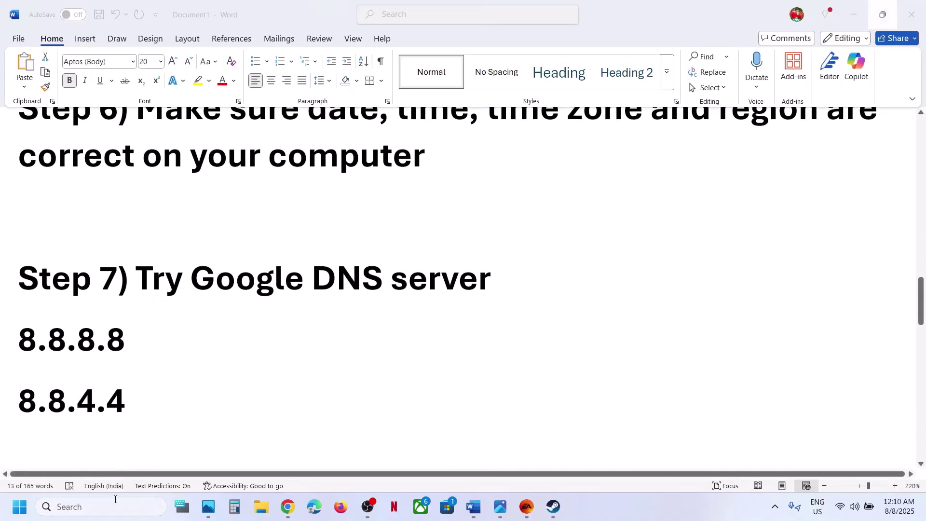
left_click(102, 507)
type("control")
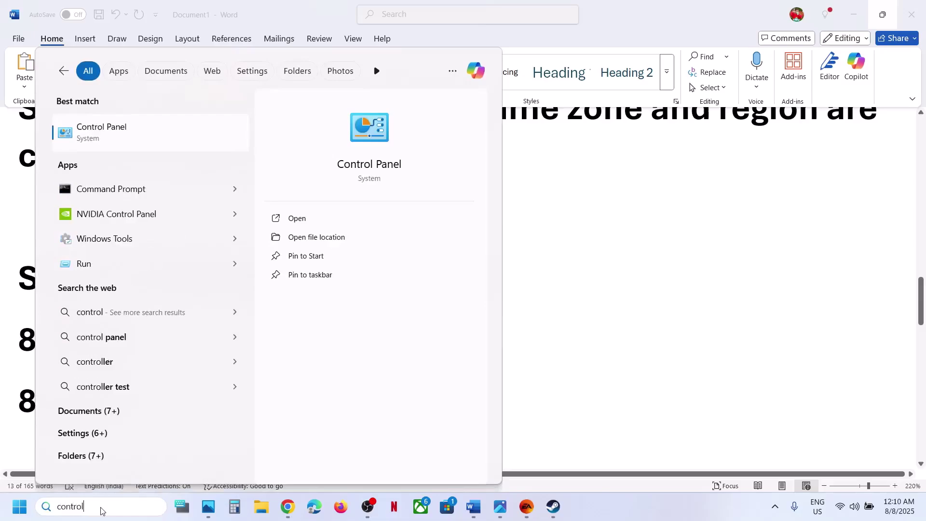
key("Return")
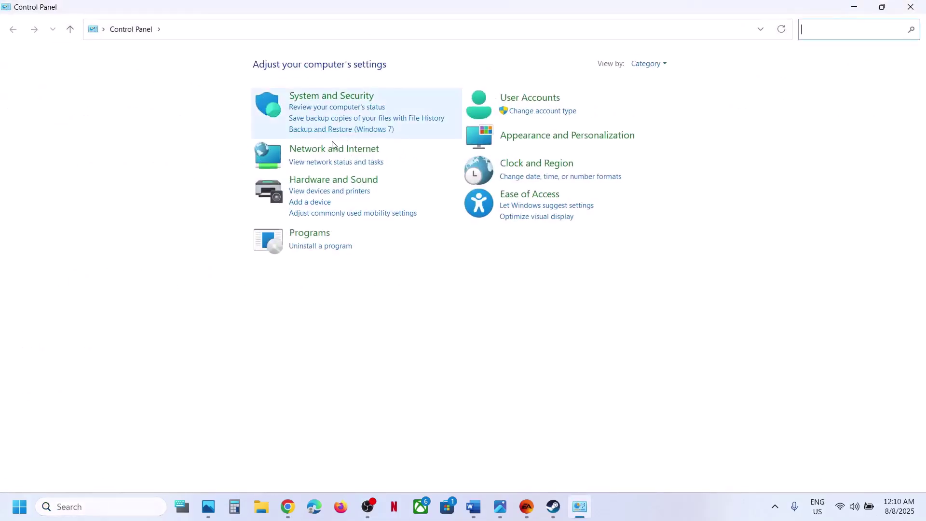
left_click(320, 149)
left_click(221, 64)
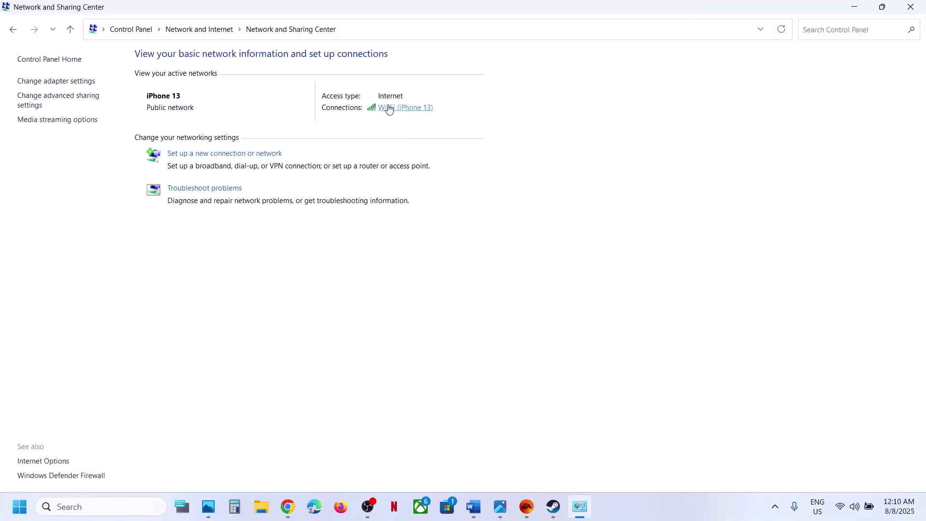
Open the active Wi-Fi connection's properties and select Internet Protocol Version 4 (TCP/IPv4).
left_click(388, 108)
left_click_drag(447, 135, 423, 104)
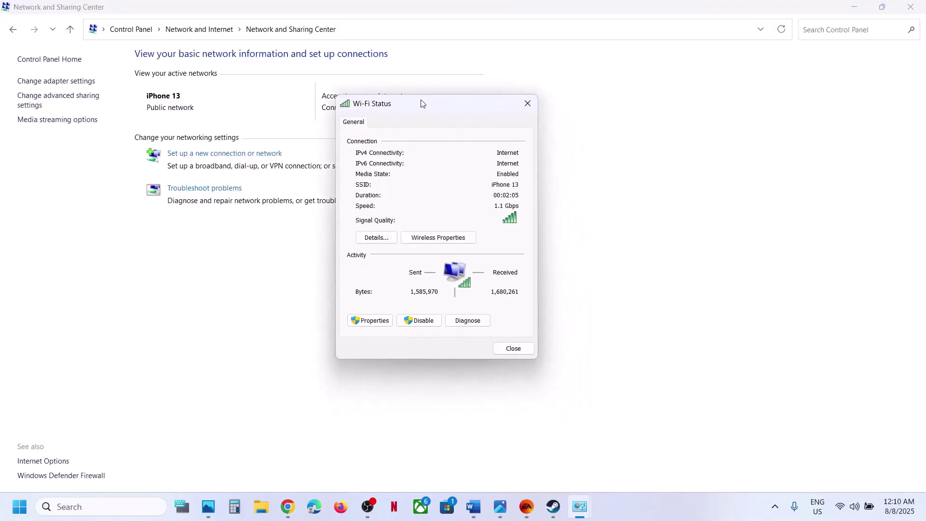
left_click(371, 321)
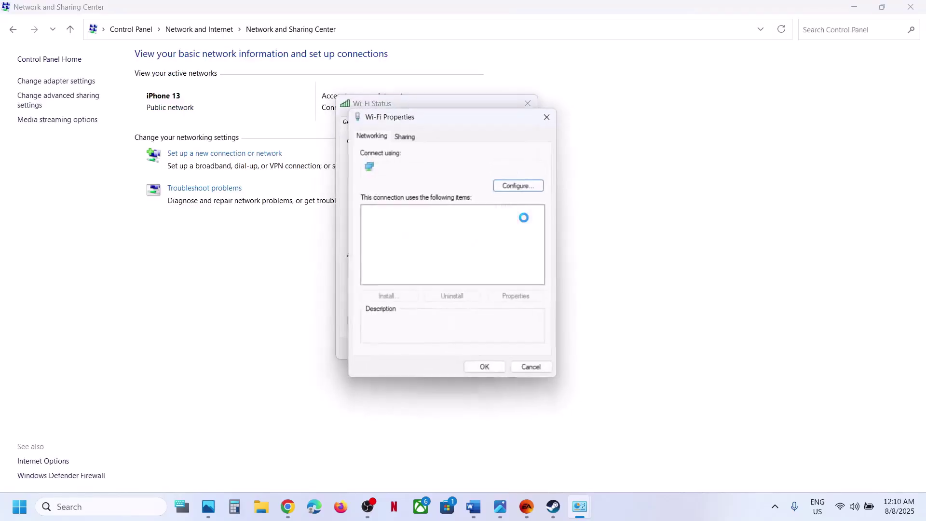
left_click(424, 274)
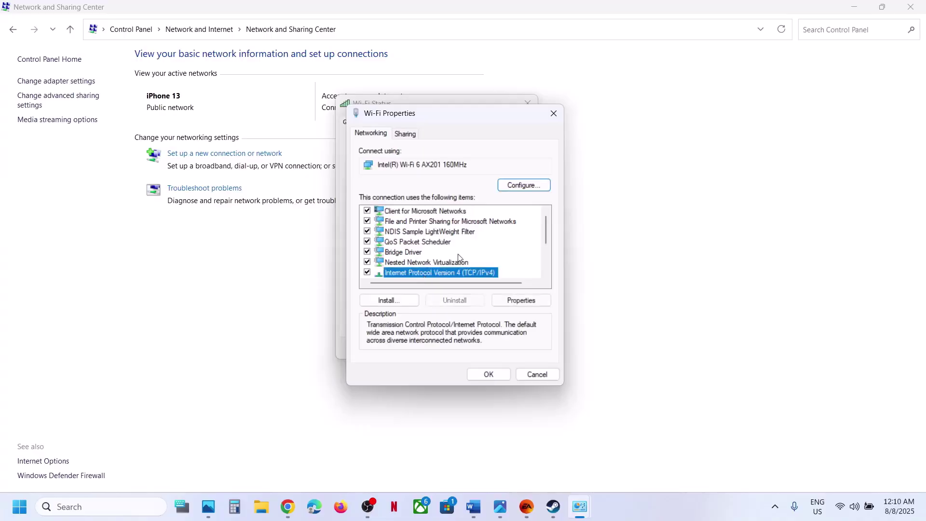
scroll(460, 256, "down", 1)
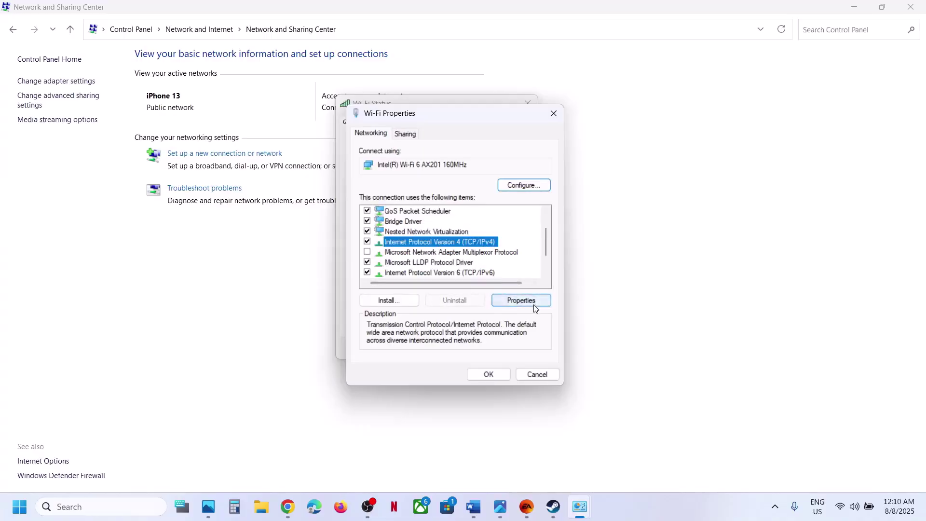
Set the IPv4 preferred DNS server to 8.8.8.8 and the alternate to 8.8.4.4, and close the Wi-Fi properties.
left_click(520, 300)
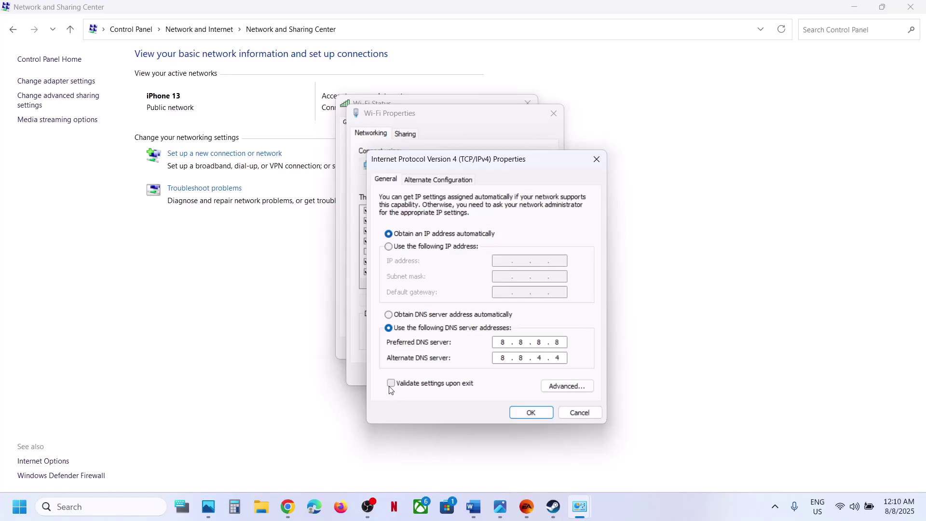
left_click(531, 414)
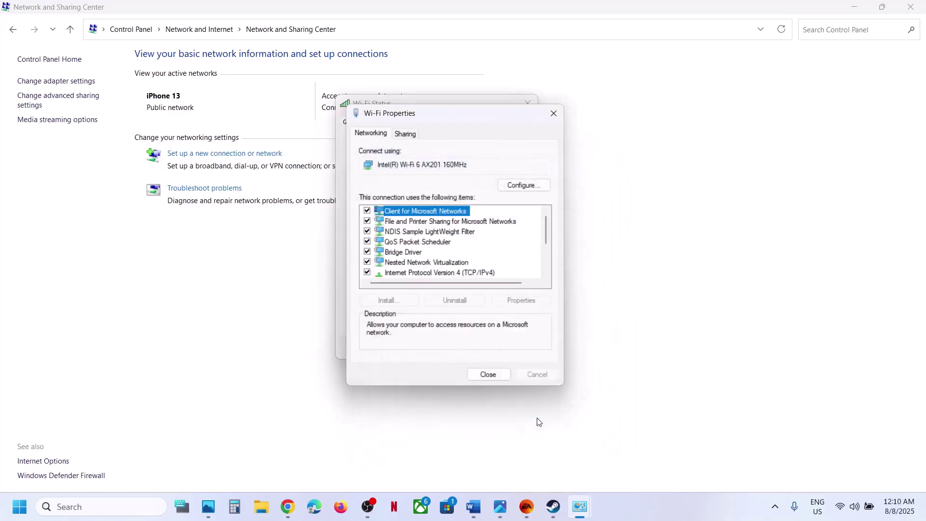
left_click(487, 374)
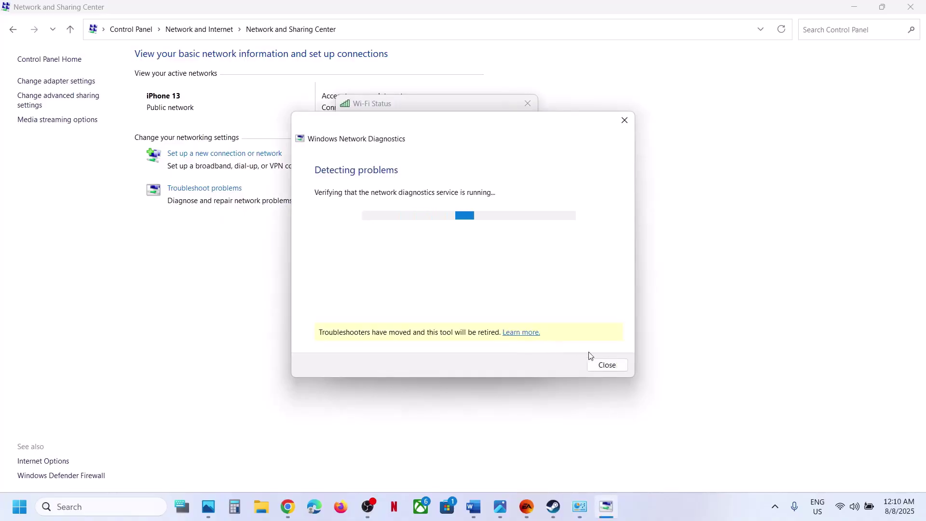
Close the network diagnostics, switch to the Word document and highlight the Step 8 instruction to uncheck IPv6.
left_click(605, 365)
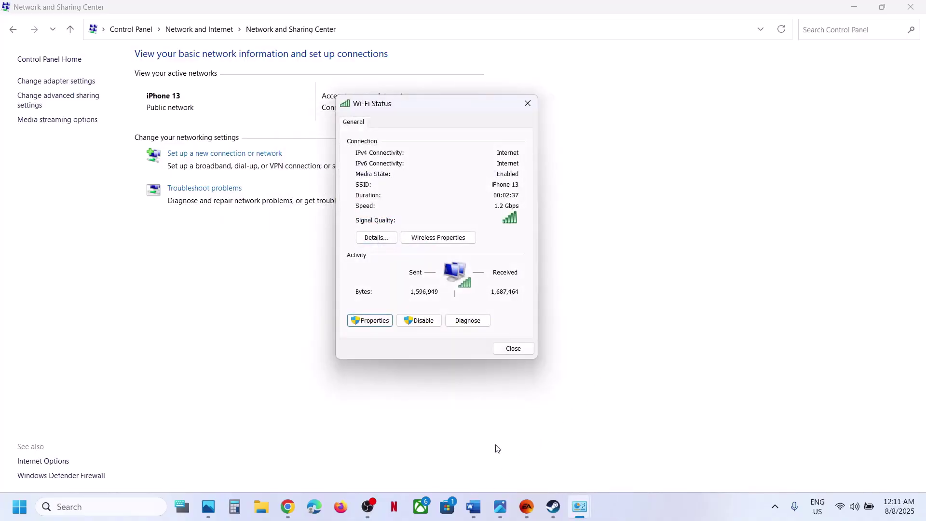
left_click(473, 506)
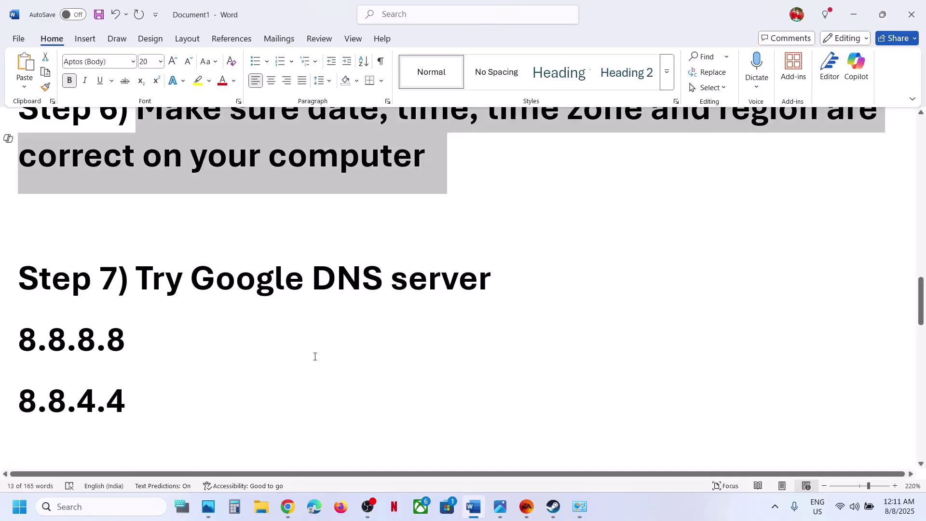
scroll(315, 356, "down", 3)
left_click_drag(171, 355, 344, 334)
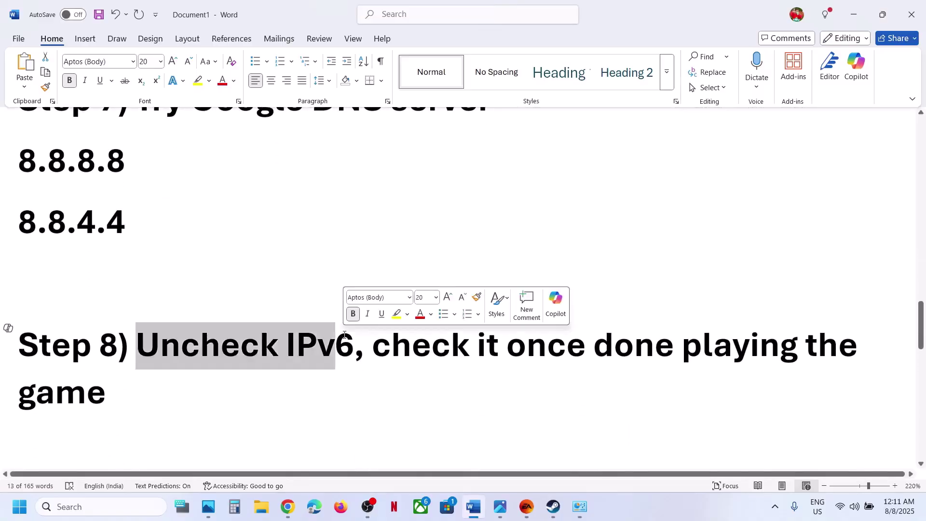
Reopen the Wi-Fi connection's properties, disable Internet Protocol Version 6 (TCP/IPv6) and apply the change.
mouse_move(580, 506)
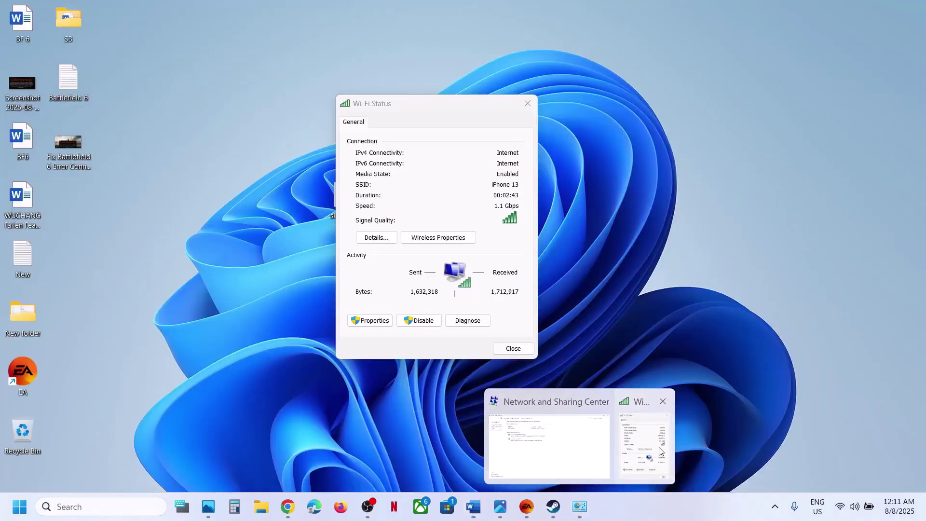
left_click(661, 451)
left_click(370, 322)
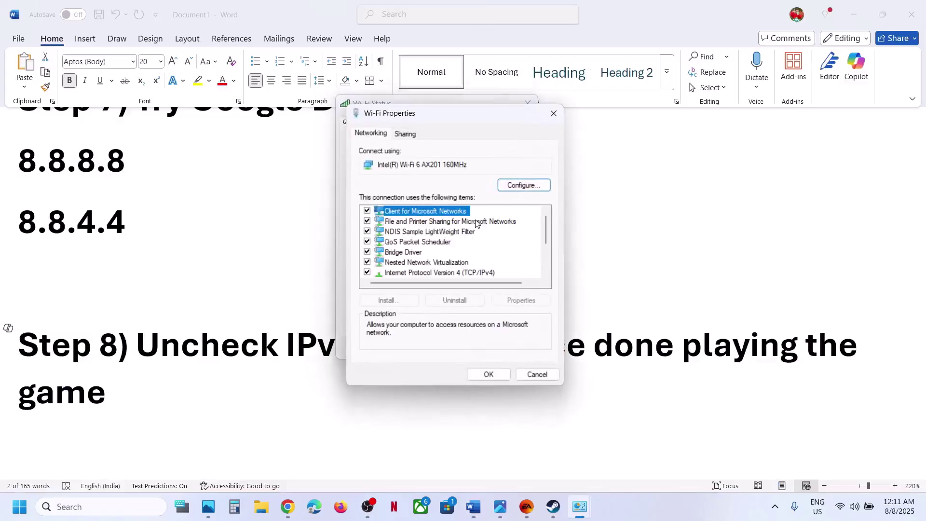
scroll(425, 252, "down", 3)
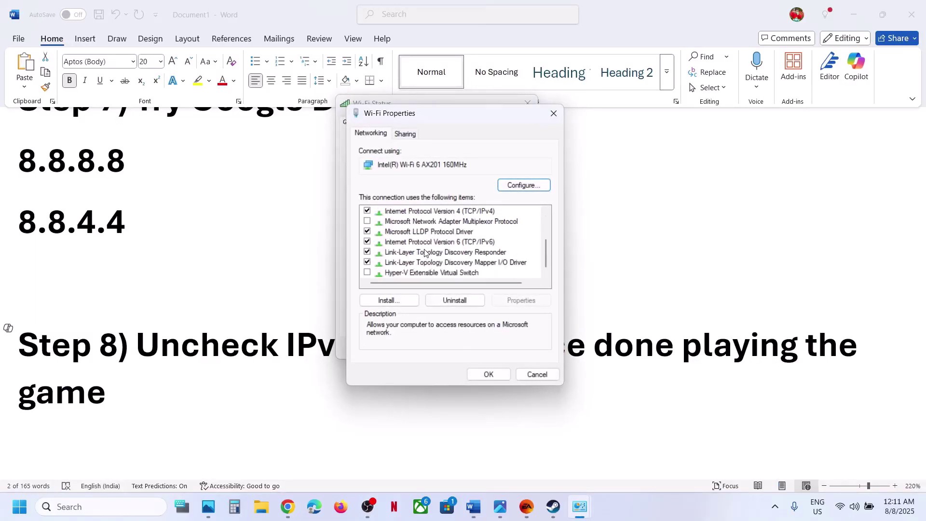
left_click(422, 242)
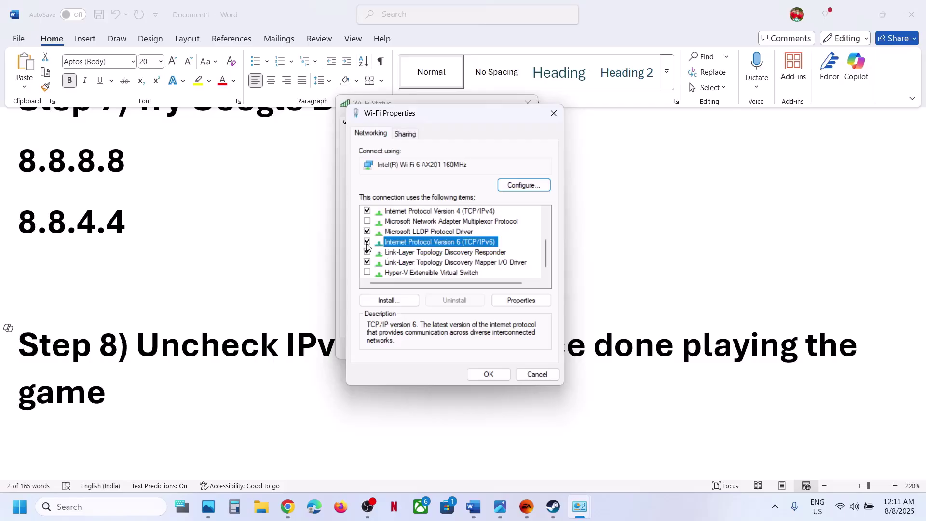
left_click(488, 375)
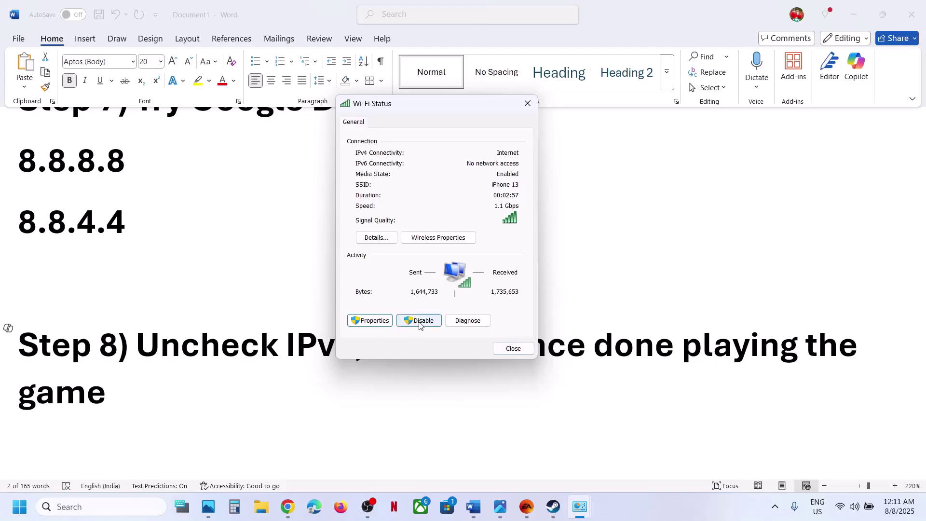
Re-enable Internet Protocol Version 6 (TCP/IPv6) in the Wi-Fi properties and close the Wi-Fi status window.
left_click(370, 321)
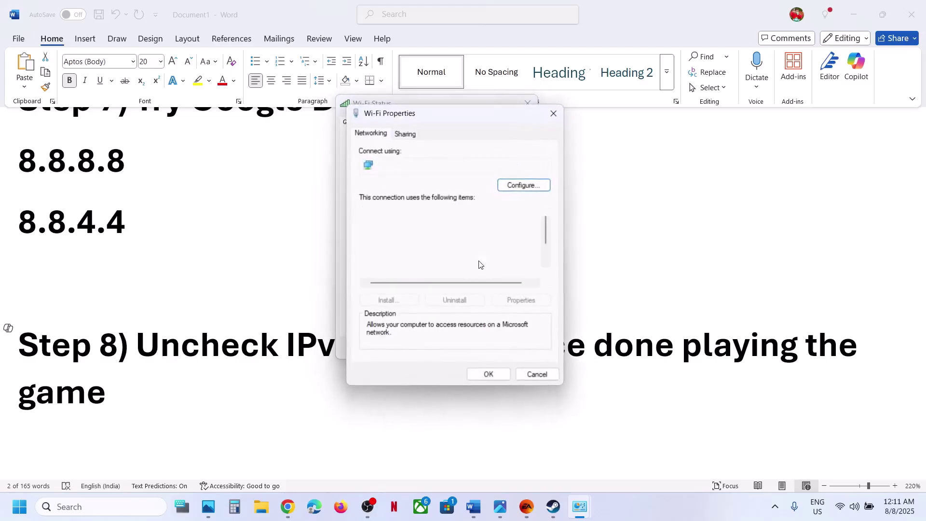
scroll(424, 267, "down", 2)
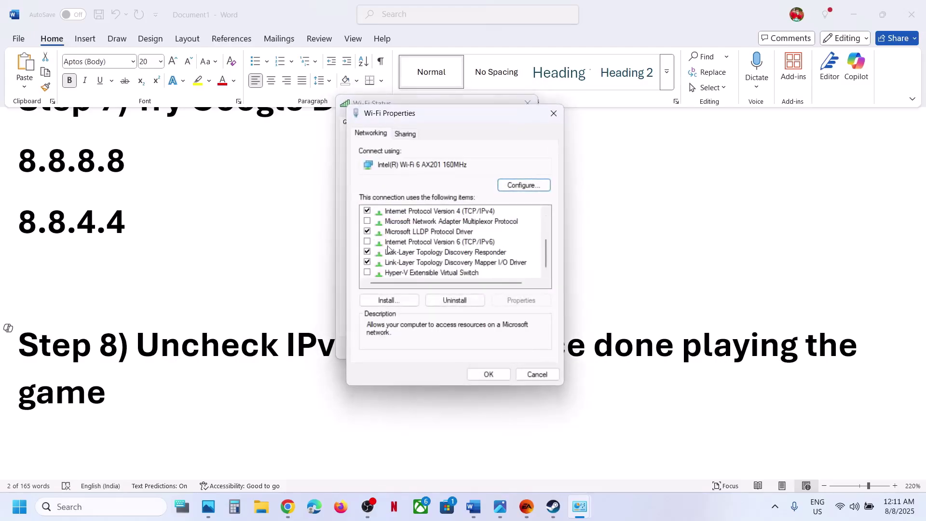
left_click(368, 243)
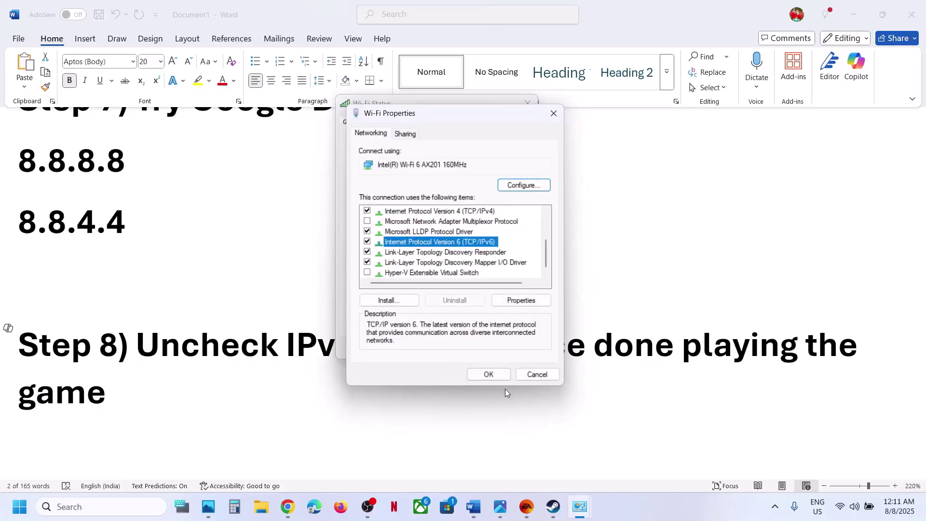
left_click(496, 375)
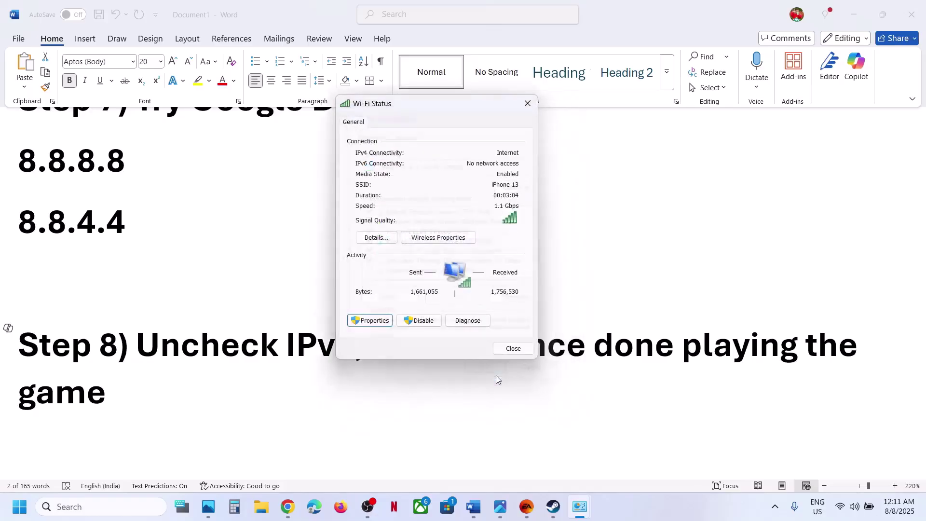
left_click(503, 346)
Read through the Step 9 power cycle instructions in the Word document, highlighting the computer, power cable and WIFI router actions.
scroll(313, 345, "down", 3)
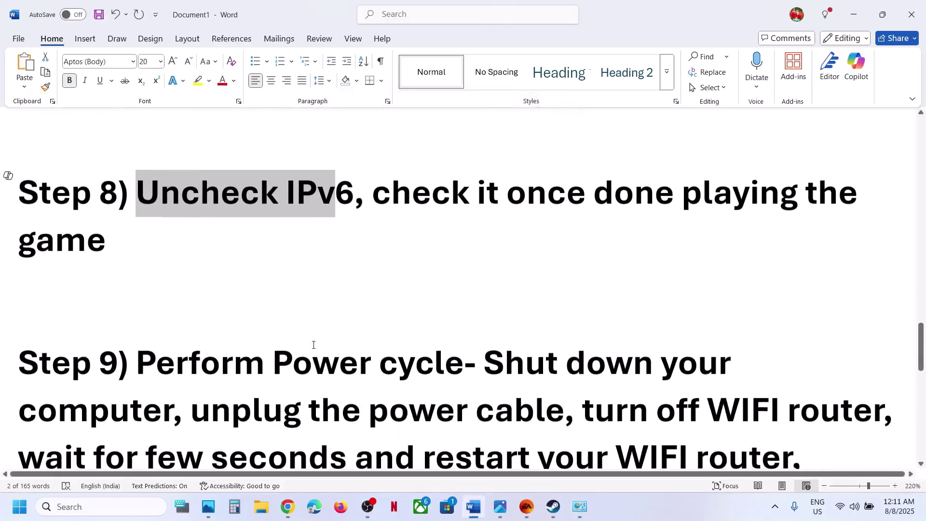
scroll(314, 345, "down", 2)
left_click_drag(170, 269, 565, 308)
left_click(493, 261)
left_click(236, 302)
scroll(627, 289, "down", 2)
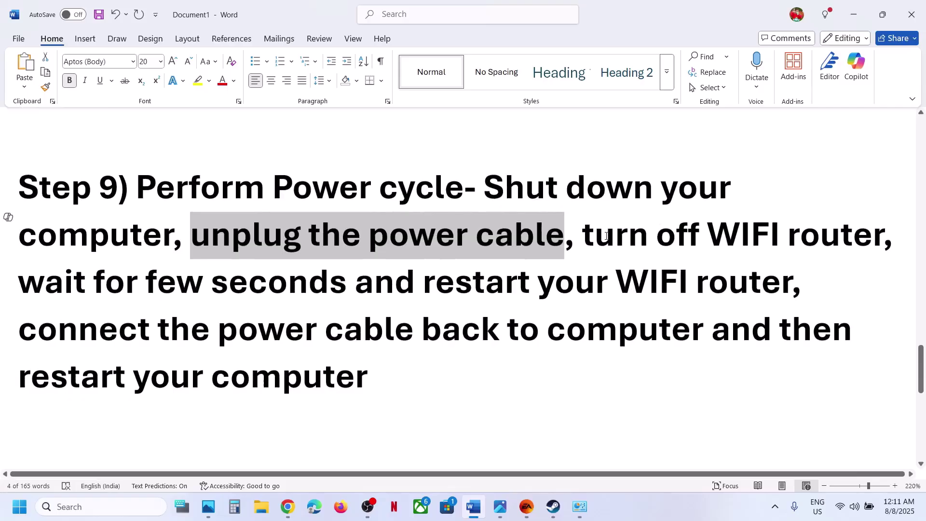
left_click_drag(606, 236, 853, 236)
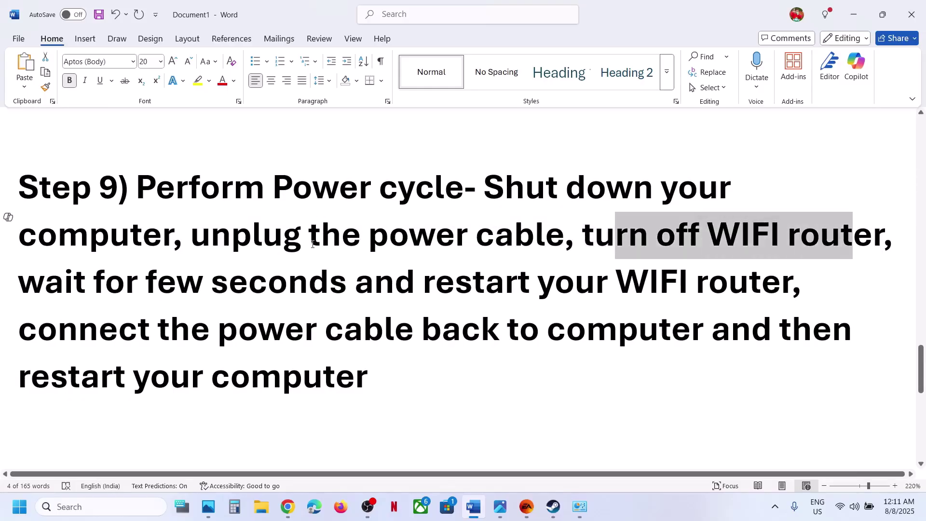
left_click_drag(92, 279, 663, 284)
left_click_drag(103, 333, 709, 333)
left_click_drag(144, 378, 352, 384)
left_click(354, 384)
scroll(353, 384, "down", 3)
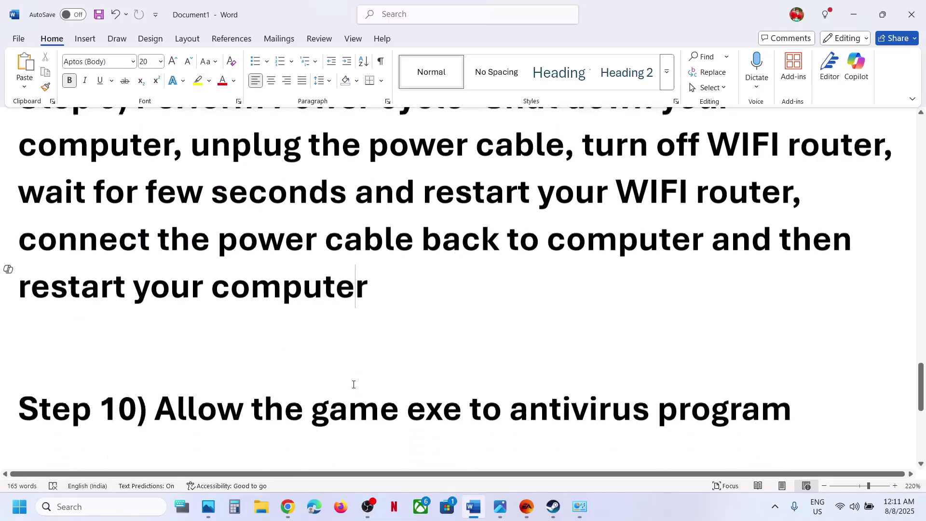
Highlight the Step 10 antivirus instruction, and open Virus & threat protection in Windows Security from the Privacy & security settings.
left_click_drag(155, 330, 749, 334)
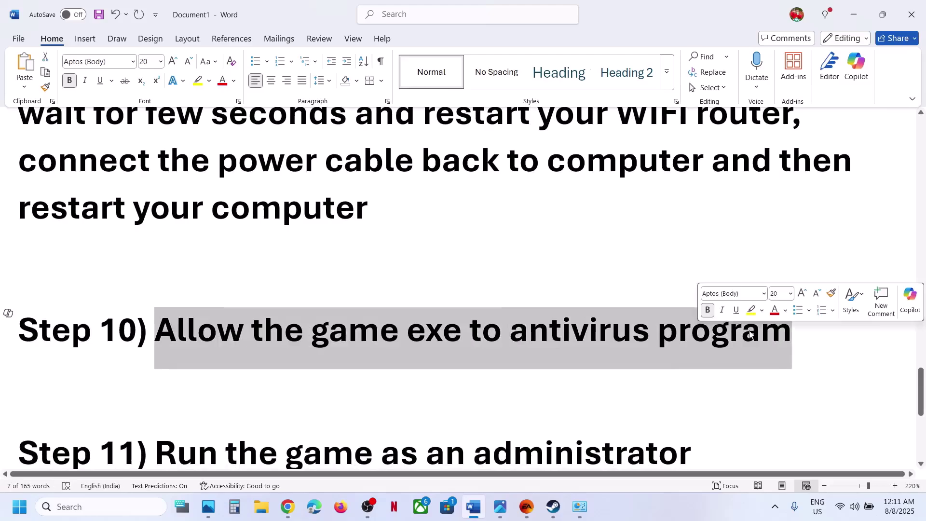
key("super+i")
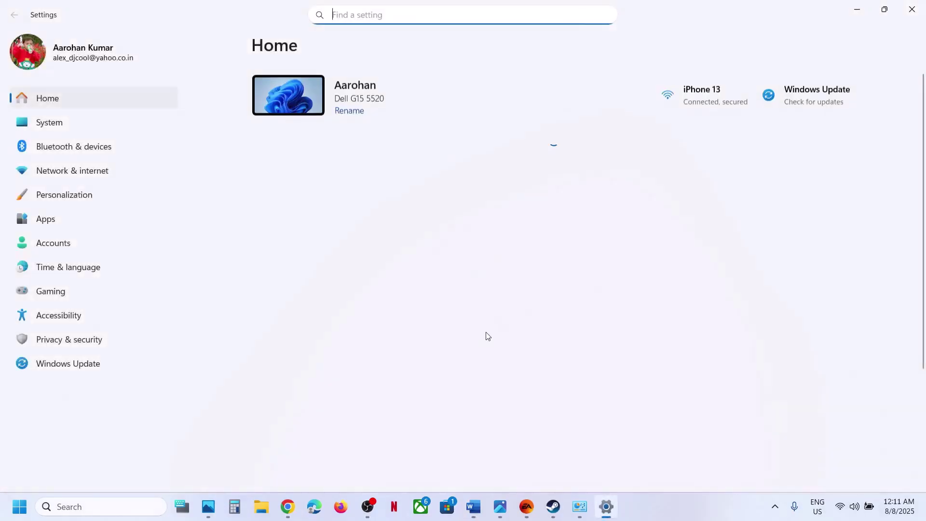
left_click(91, 341)
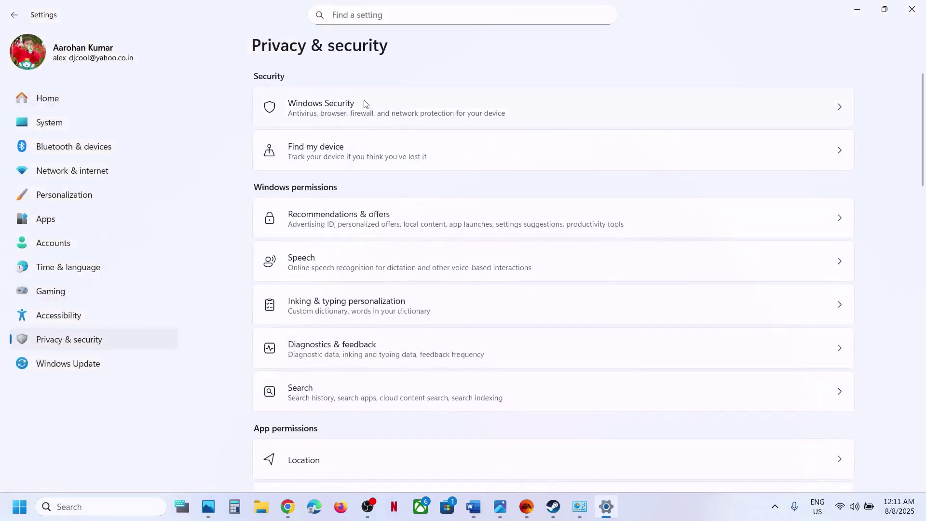
left_click(332, 111)
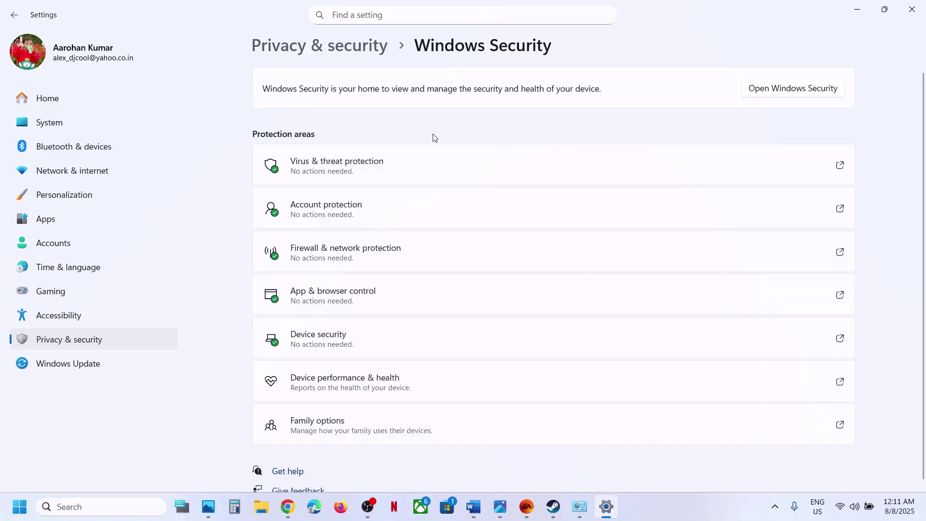
left_click(356, 175)
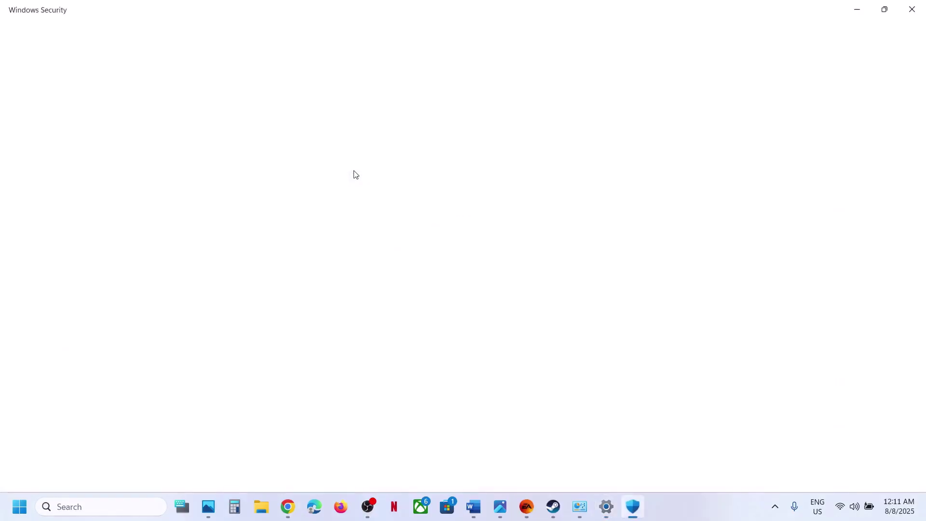
Under Ransomware protection, open the list of apps allowed through Controlled folder access and approve the permission request.
scroll(356, 347, "down", 3)
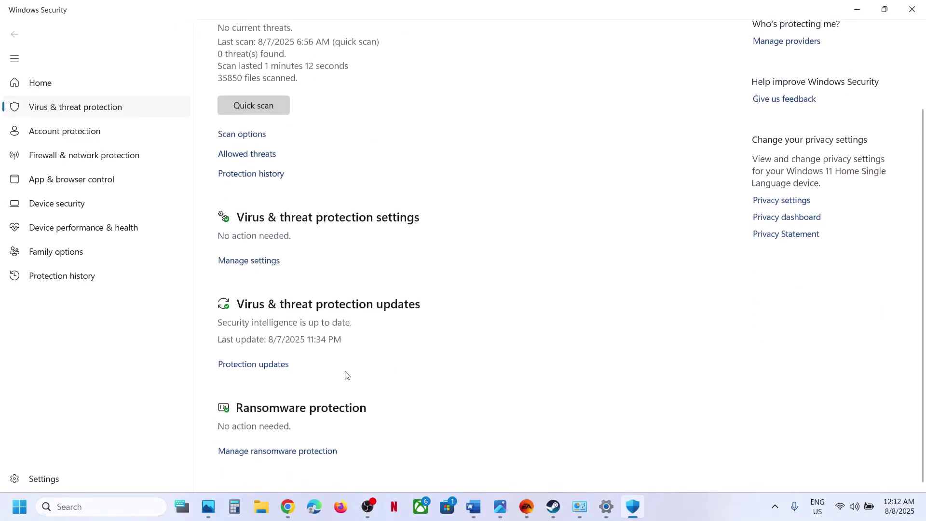
left_click(278, 451)
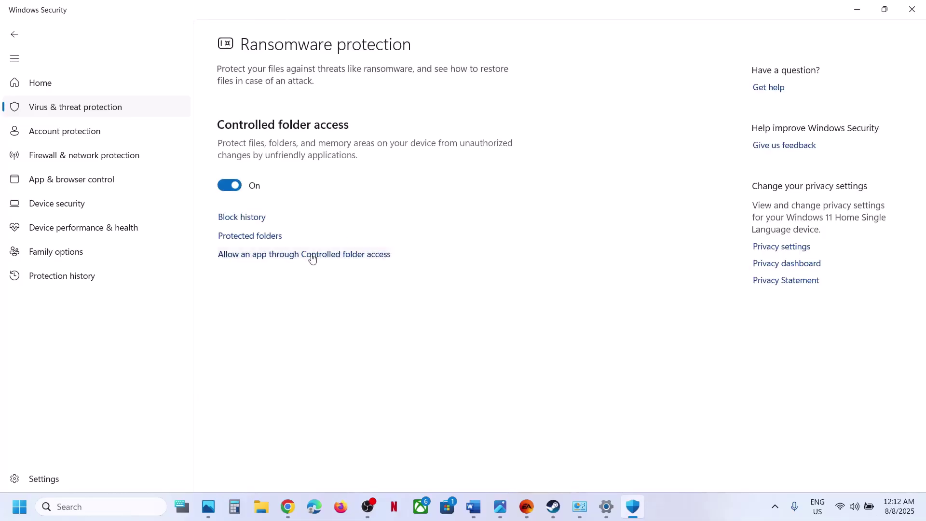
left_click(312, 258)
left_click(395, 350)
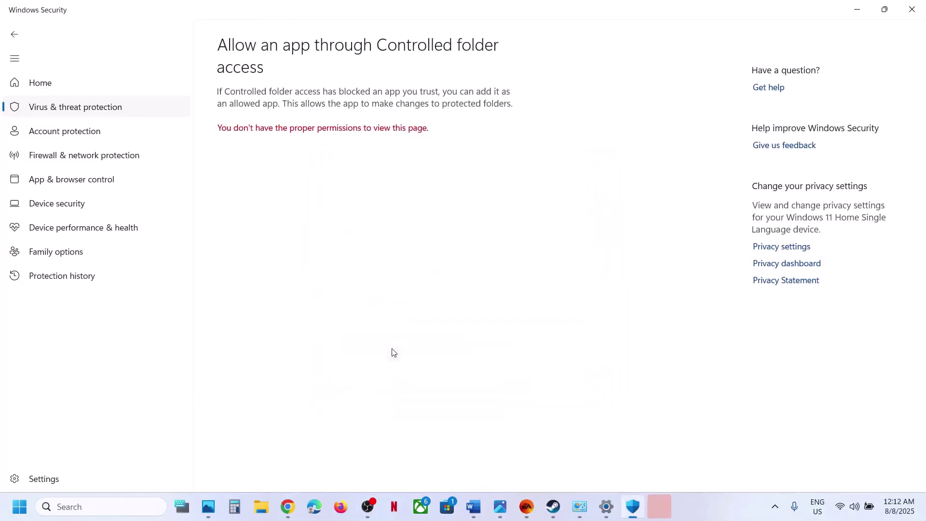
Add bf6event from Steam\steamapps\common\Glacier Events as an app allowed through Controlled folder access.
scroll(367, 217, "down", 2)
left_click(312, 43)
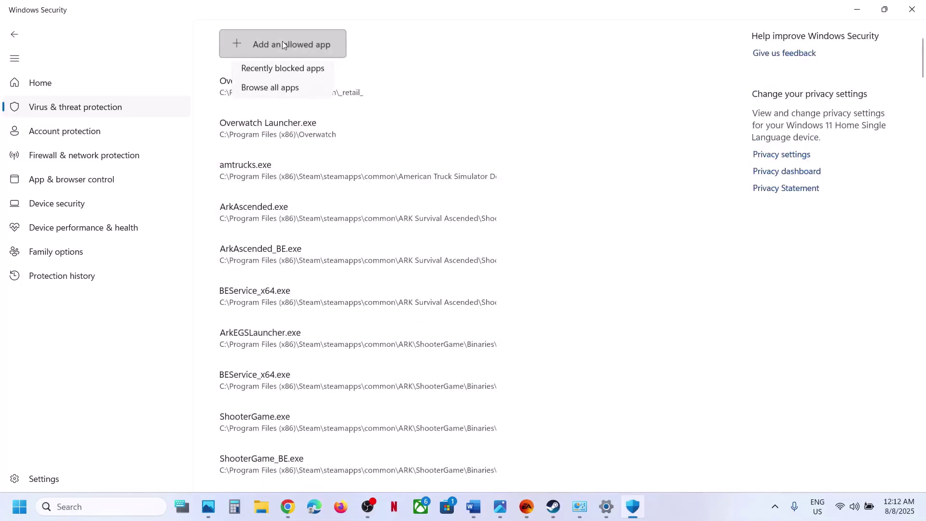
left_click(291, 86)
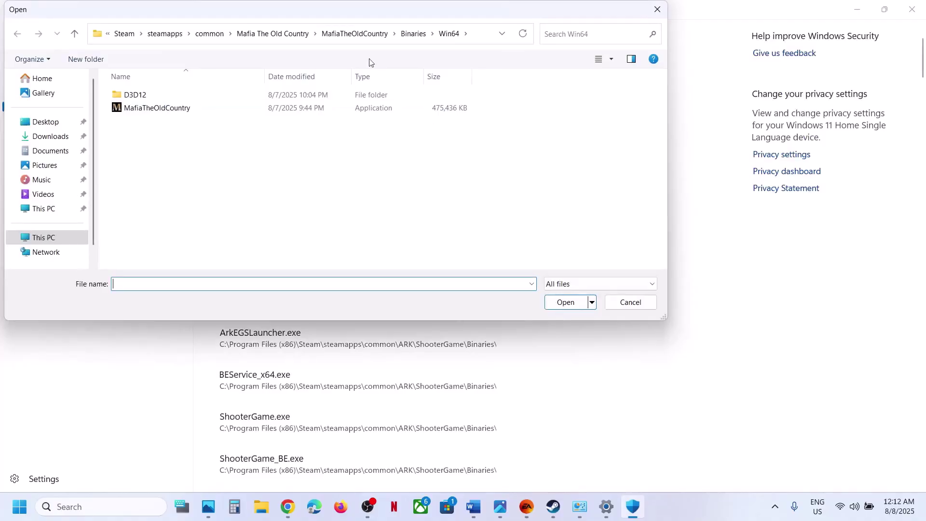
left_click(212, 34)
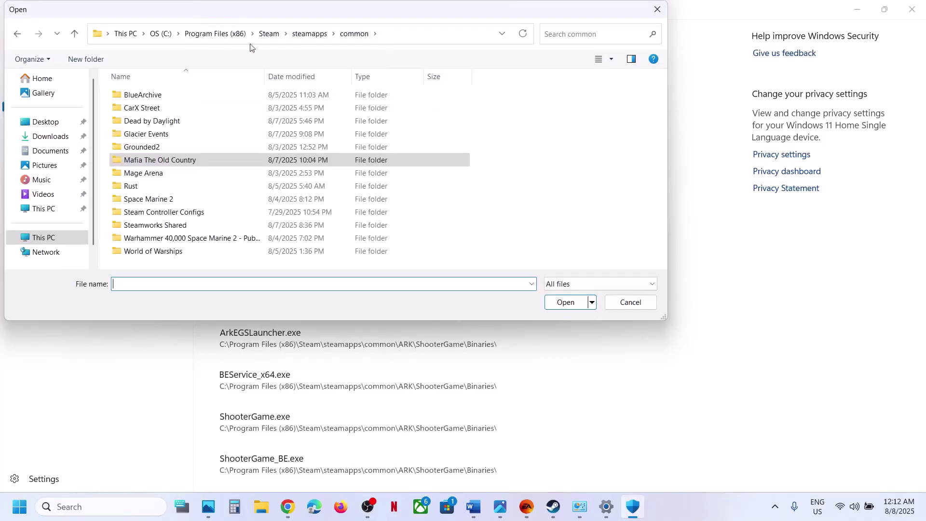
left_click(404, 35)
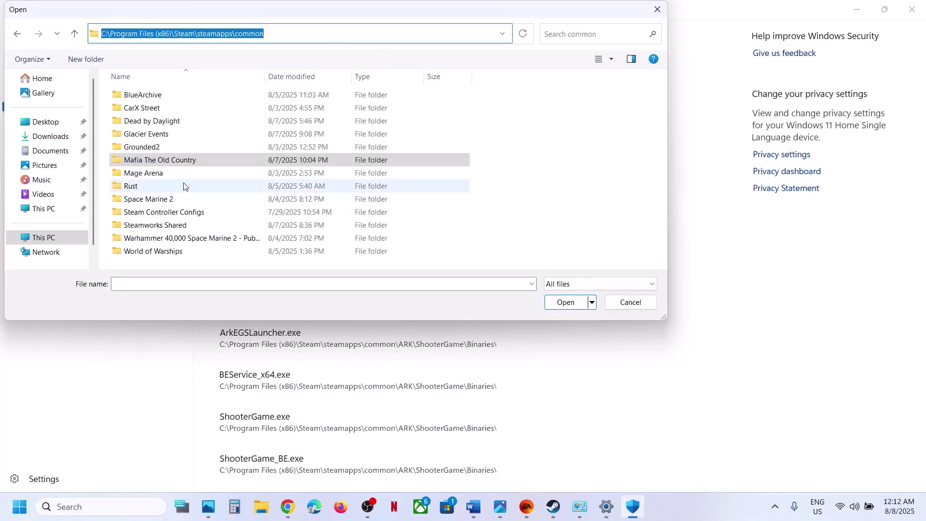
double_click(155, 133)
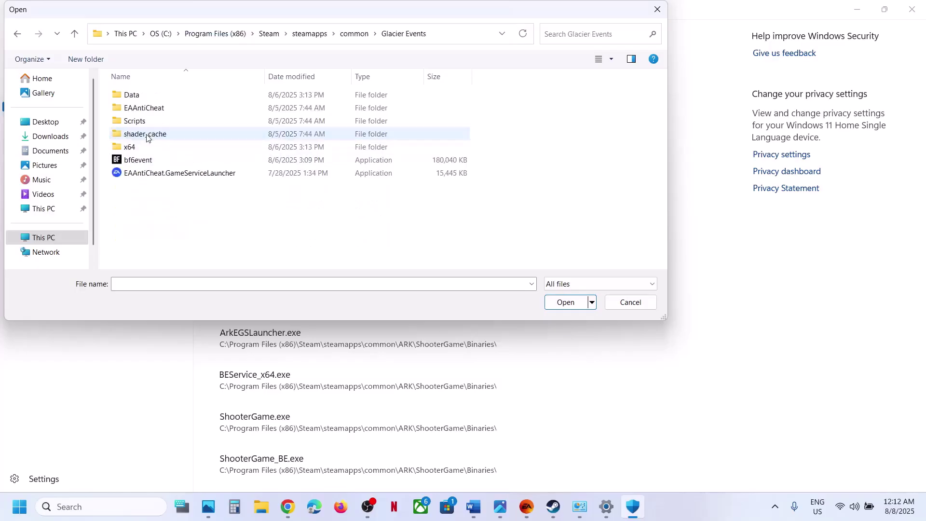
left_click(154, 161)
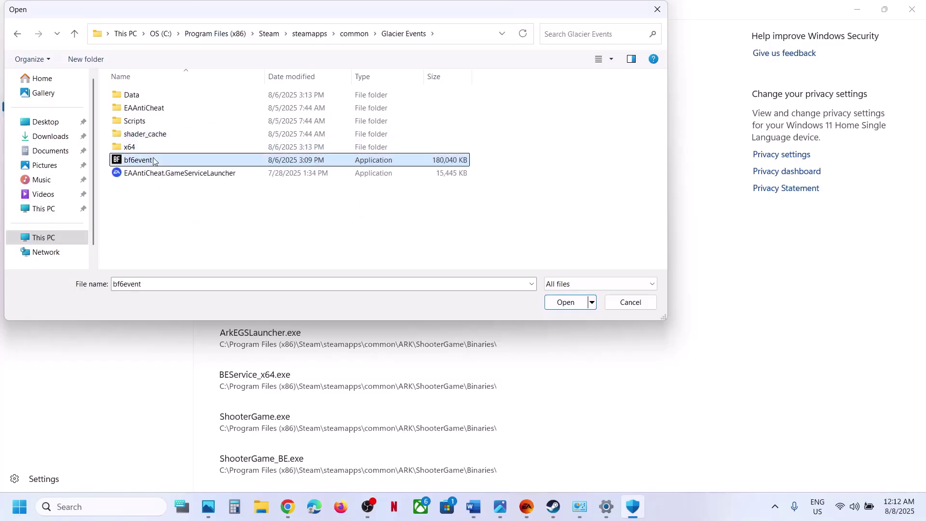
left_click(578, 302)
Add EAAntiCheat.GameServiceLauncher from the Glacier Events folder to the allowed apps.
left_click(296, 49)
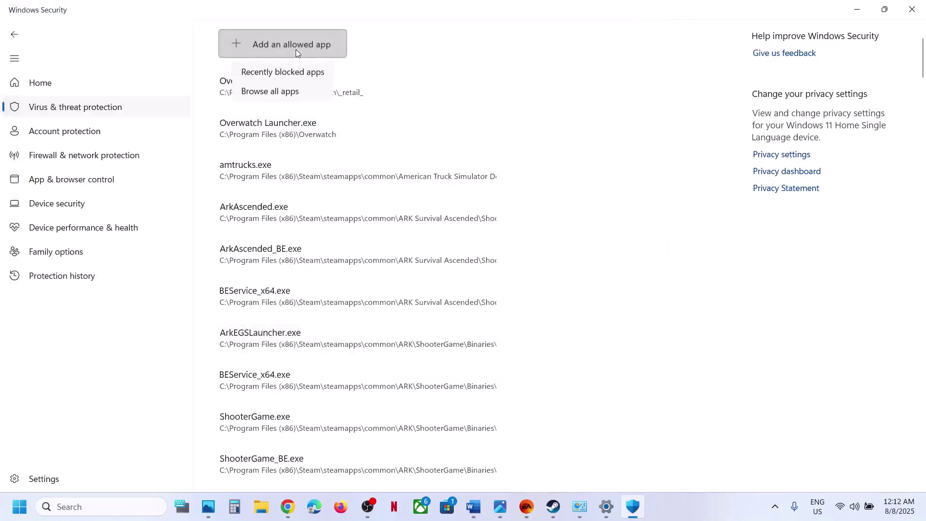
left_click(296, 92)
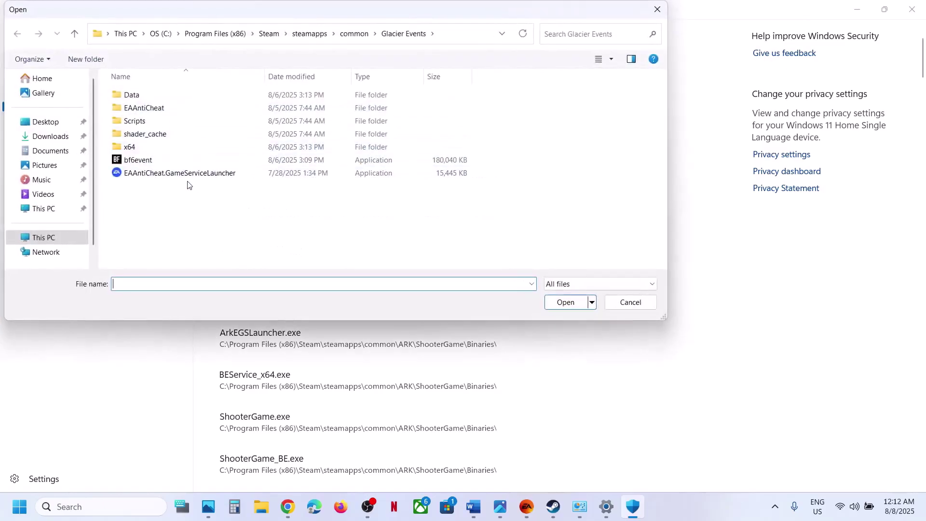
left_click(180, 175)
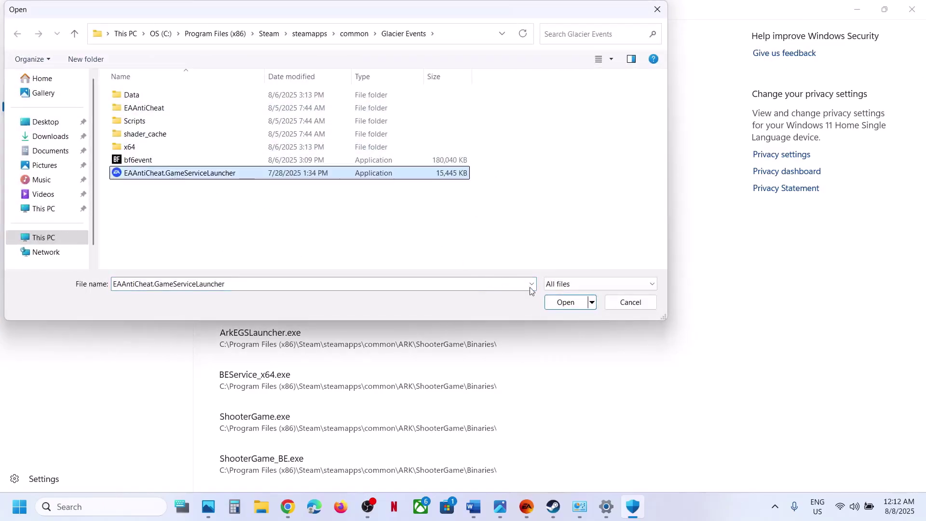
left_click(562, 304)
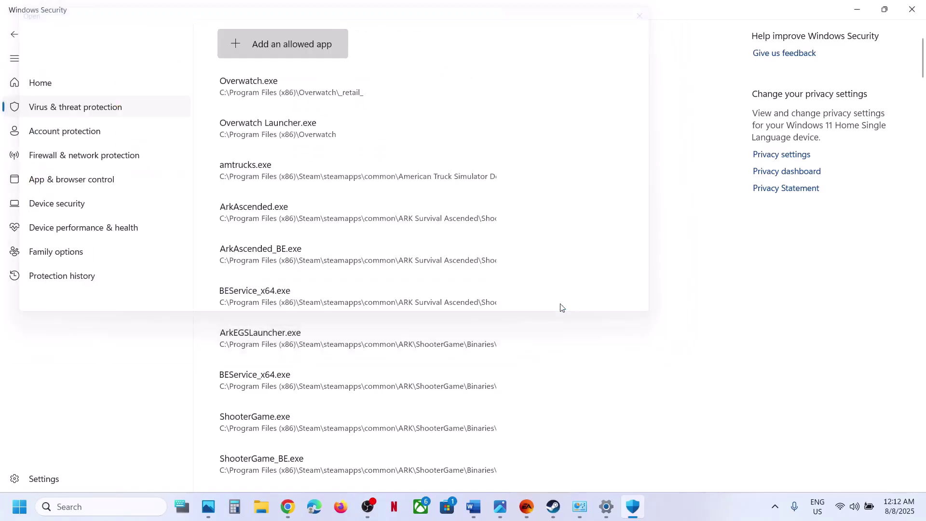
Add EAAntiCheat.Installer from the EAAntiCheat subfolder of Glacier Events as an app allowed through Controlled folder access.
left_click(266, 48)
left_click(270, 93)
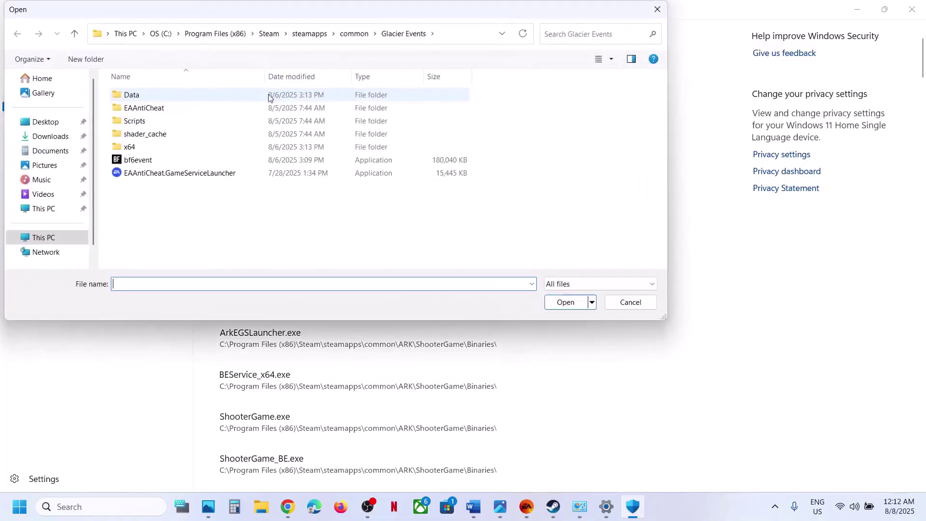
double_click(147, 109)
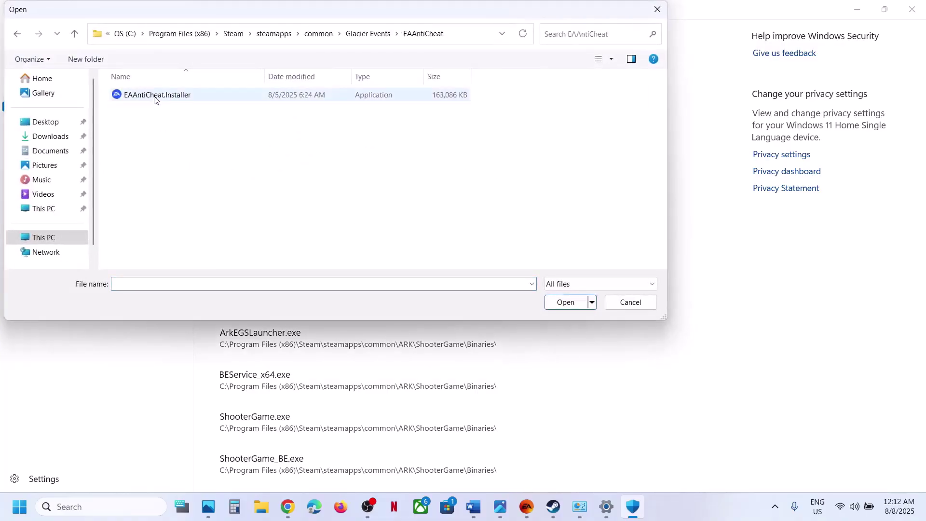
left_click(155, 98)
left_click(555, 298)
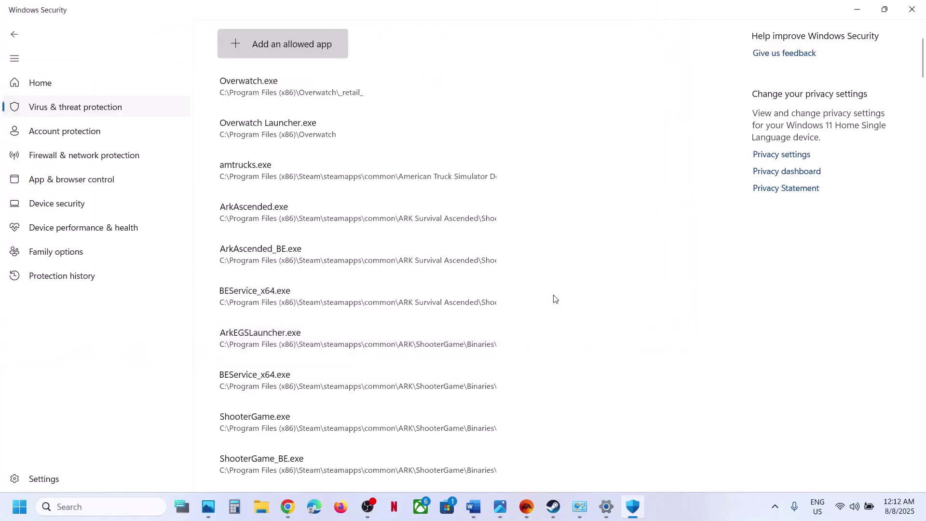
Open the Windows Defender Firewall allowed apps list from Control Panel's System and Security section and unlock its settings for changes.
left_click(90, 511)
type("control")
key("Return")
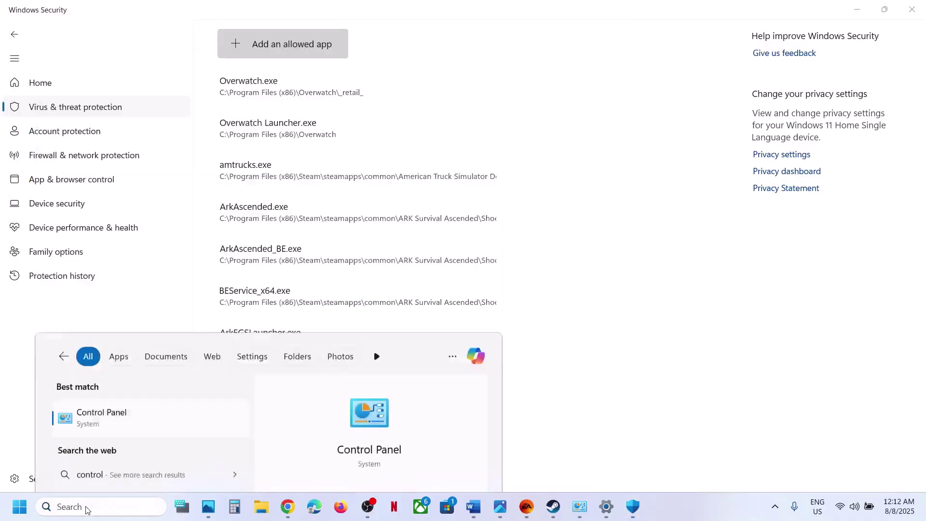
left_click(320, 102)
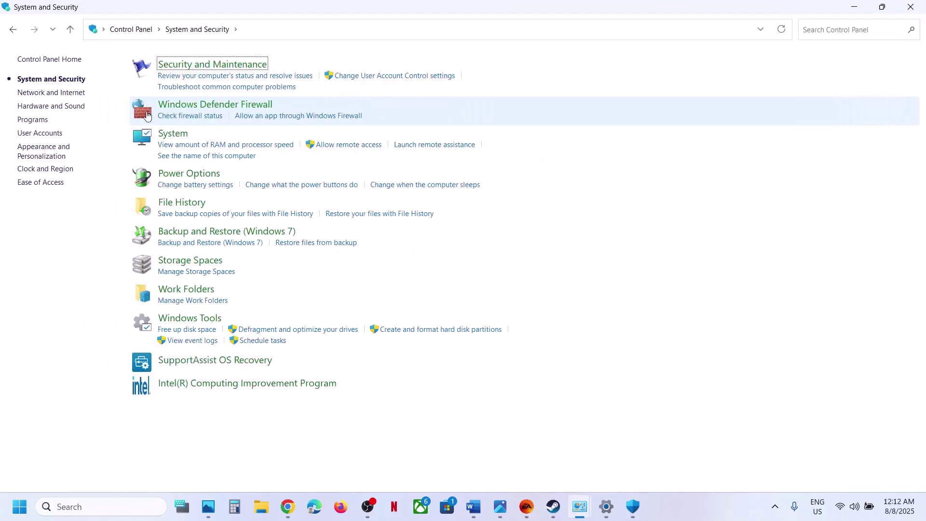
left_click(197, 106)
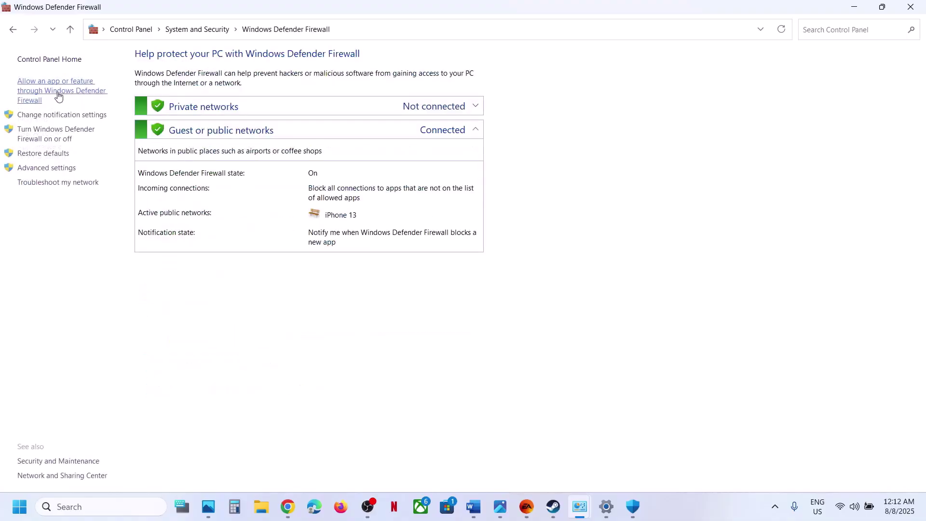
left_click(54, 93)
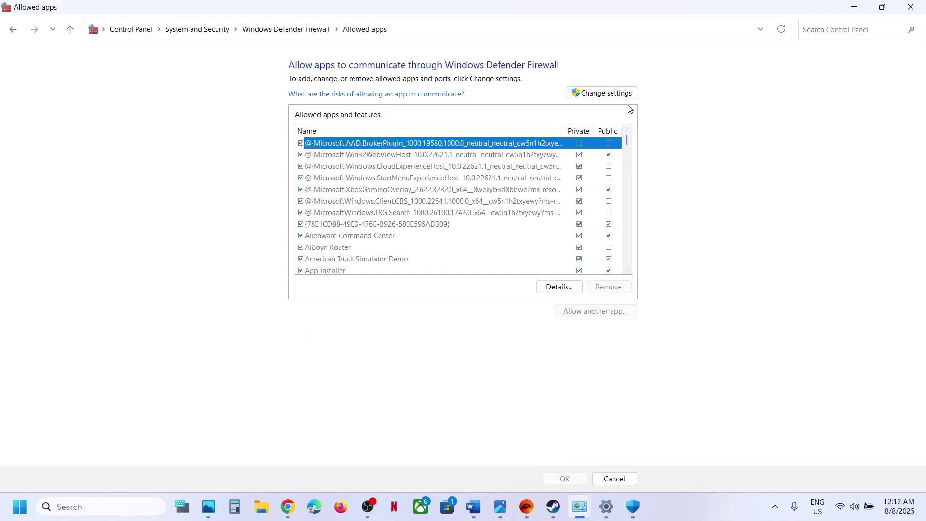
left_click(620, 93)
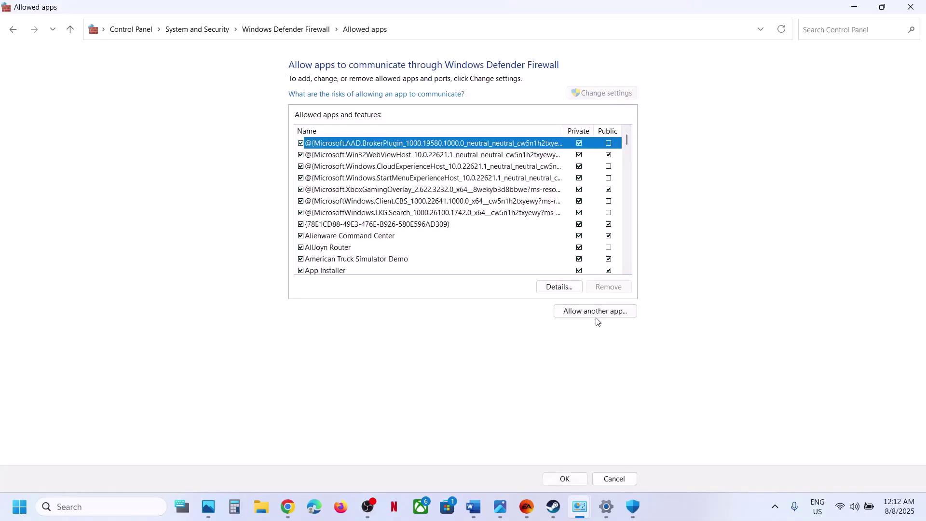
Start allowing another app through the firewall and browse to the Glacier Events folder under Steam\steamapps\common.
left_click(589, 311)
left_click(543, 308)
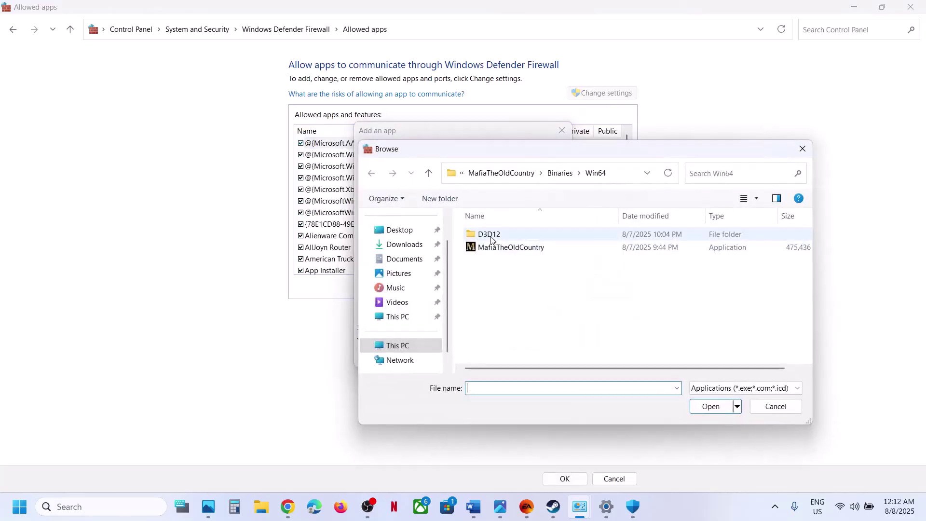
left_click(479, 177)
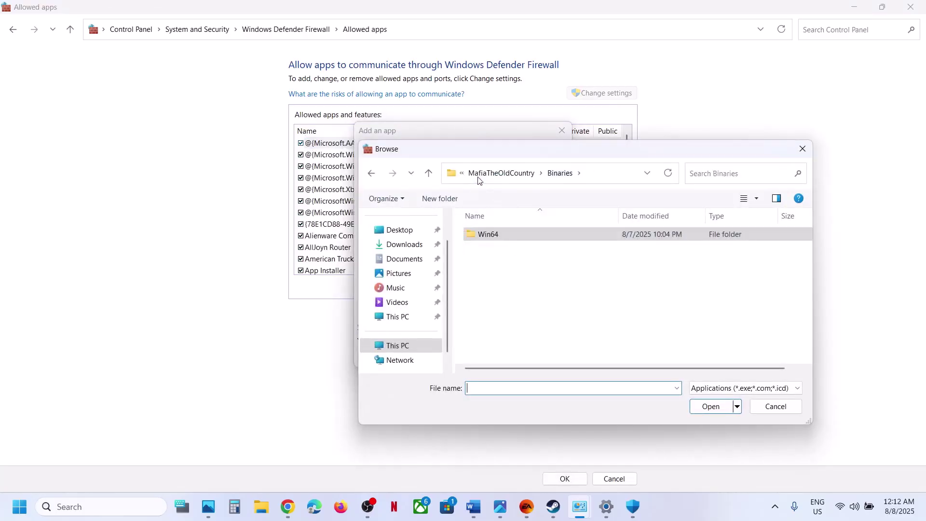
left_click(479, 179)
left_click(479, 178)
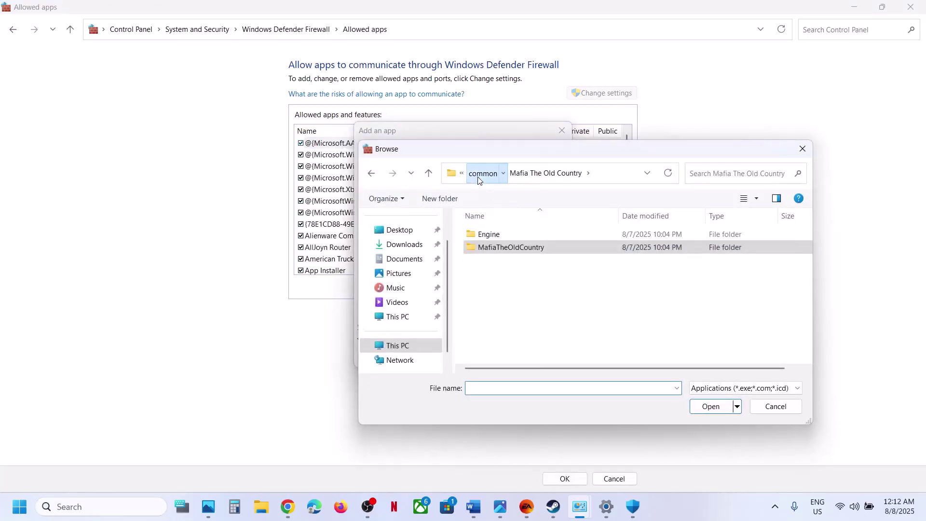
left_click(479, 179)
double_click(504, 272)
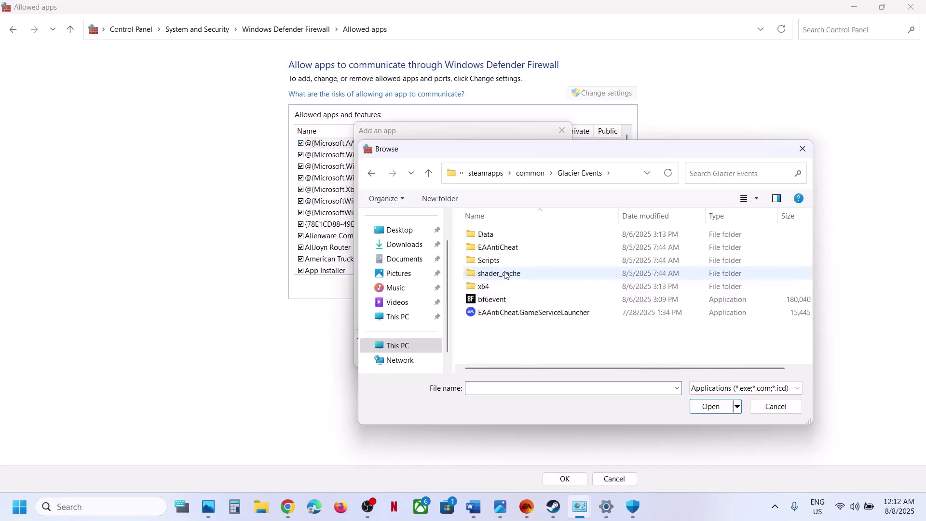
Try picking bf6event and EAAntiCheat.GameServiceLauncher, load EAAntiCheat.Installer as the firewall app to add, and dismiss the Add an app dialog.
left_click(501, 299)
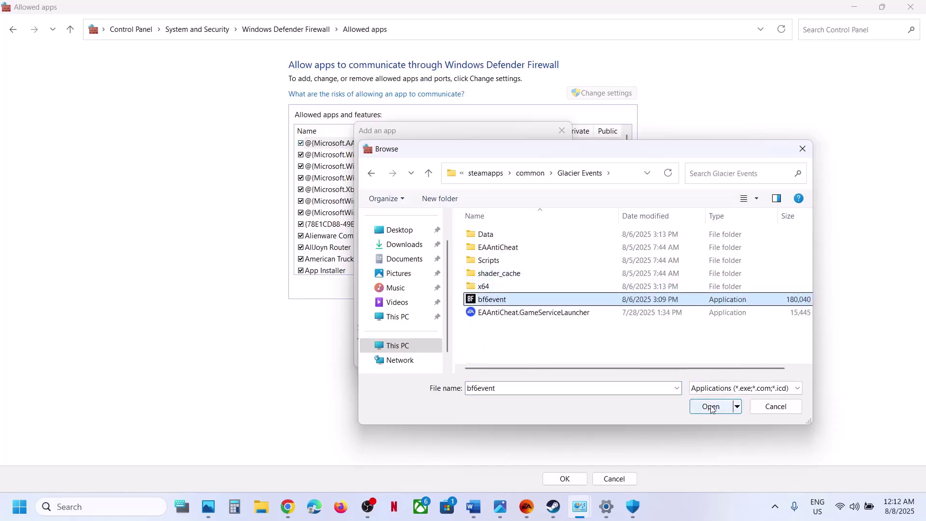
left_click(520, 313)
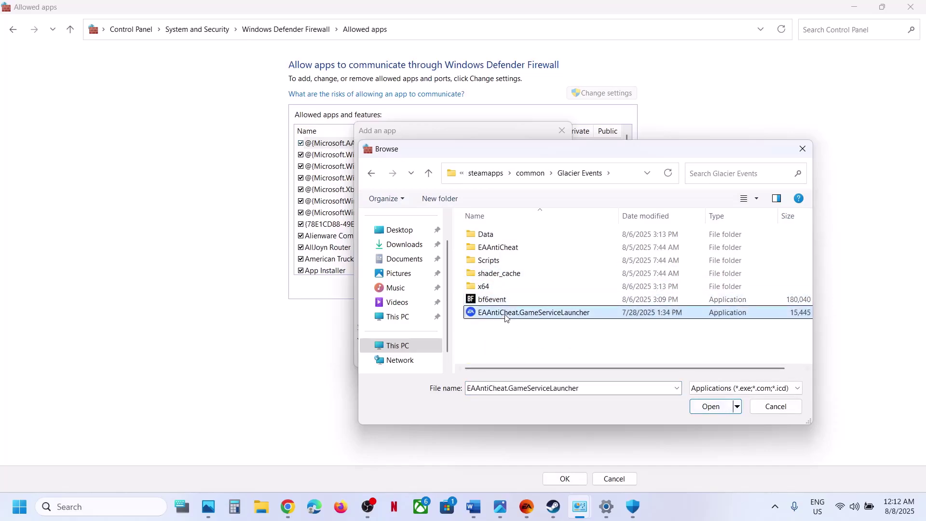
double_click(492, 248)
left_click(492, 238)
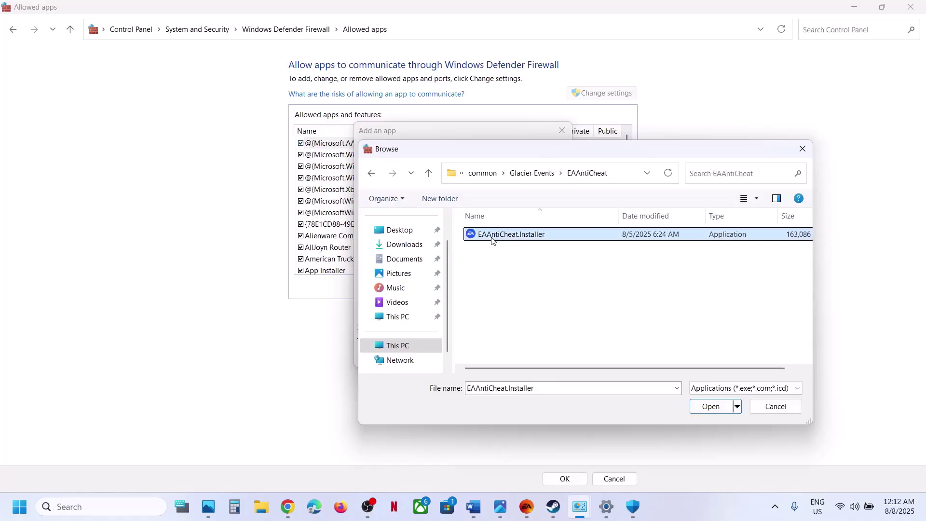
left_click(767, 407)
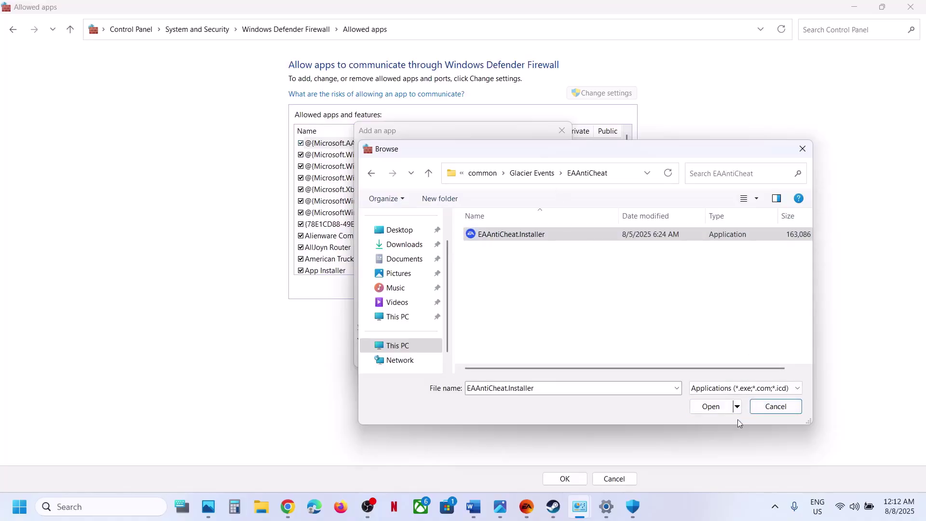
left_click(711, 407)
left_click(504, 356)
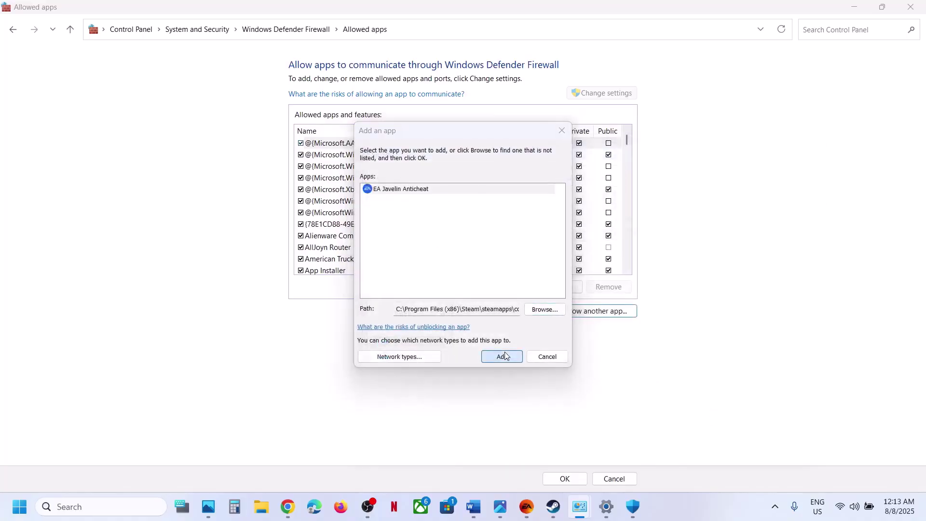
left_click(542, 297)
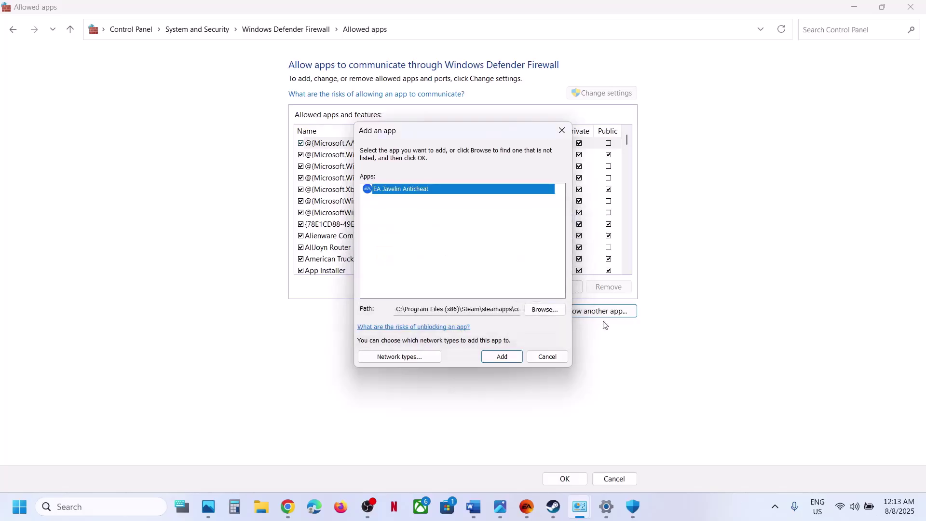
left_click(562, 131)
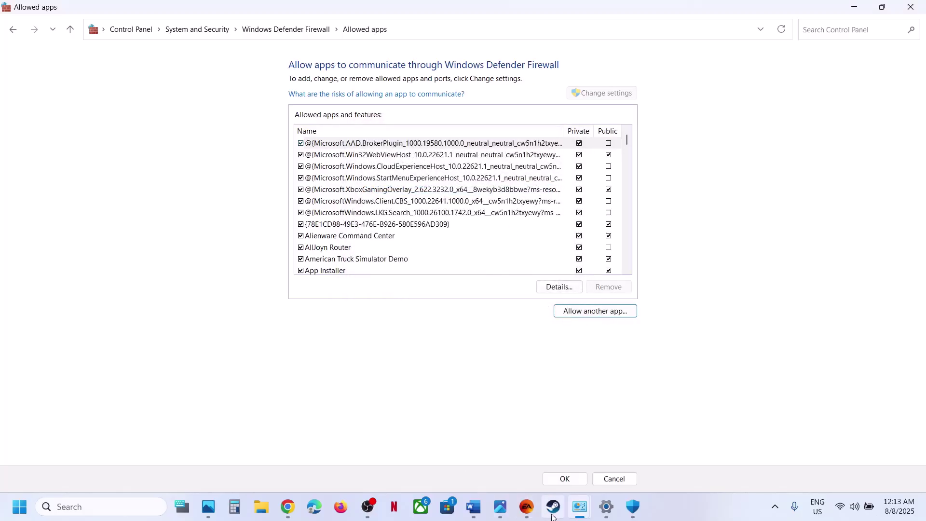
Switch to the Word document and highlight the Step 11 instruction to run the game as an administrator.
left_click(525, 516)
left_click(479, 515)
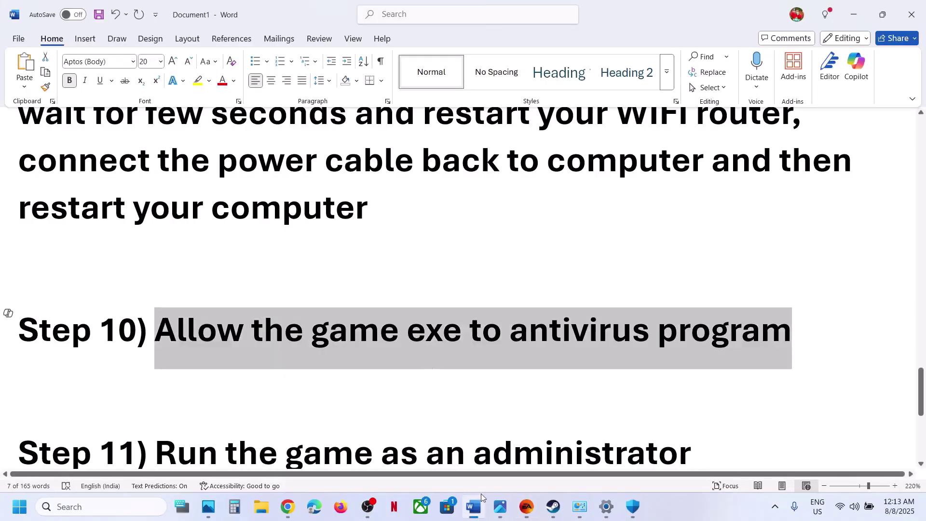
scroll(366, 327, "down", 3)
left_click_drag(225, 328, 513, 333)
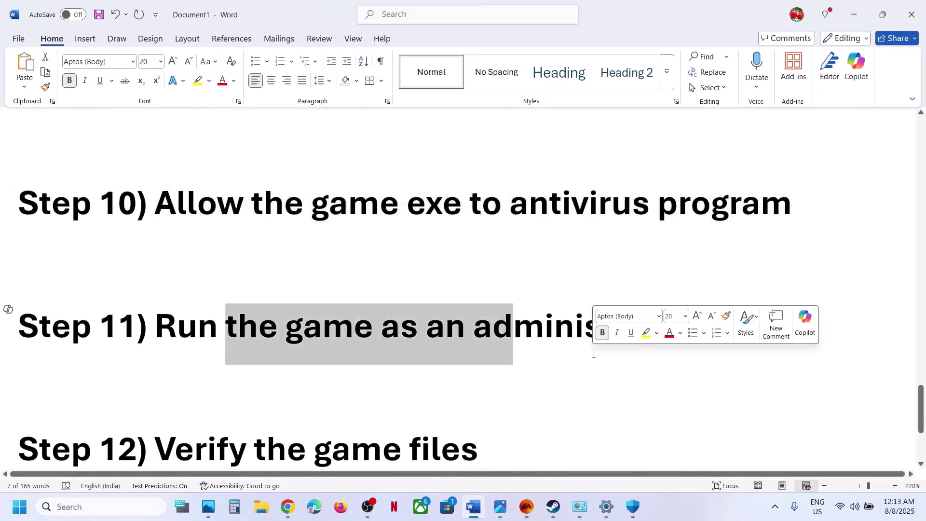
In the EA app, view the properties of Battlefield 6 Open Beta and open its install folder.
left_click(526, 507)
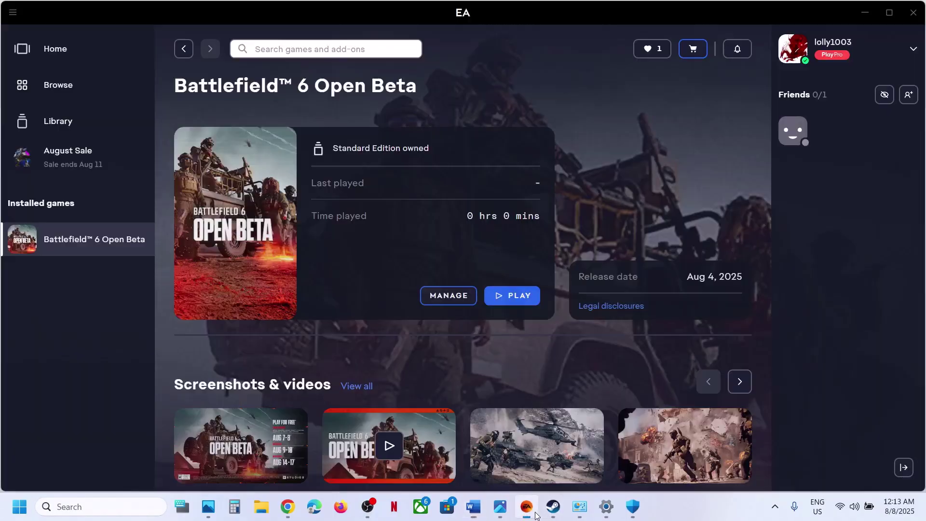
left_click(449, 296)
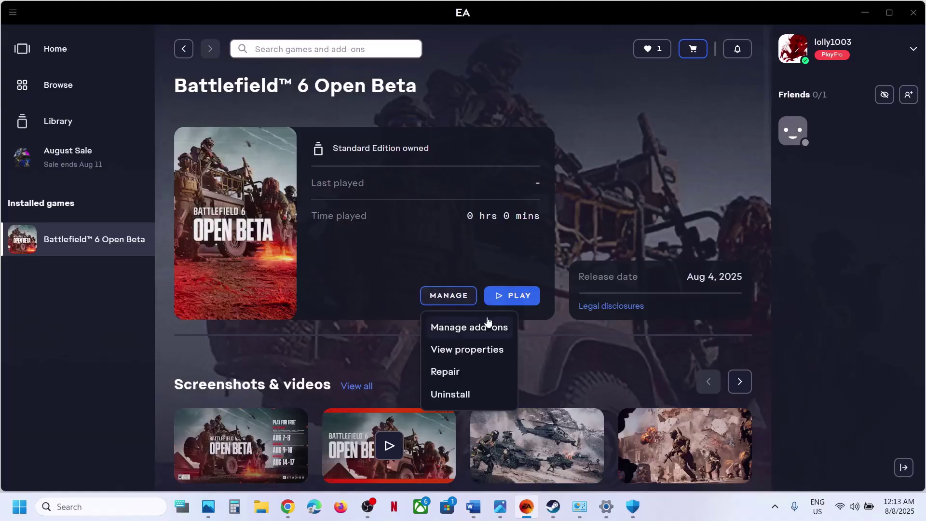
left_click(462, 350)
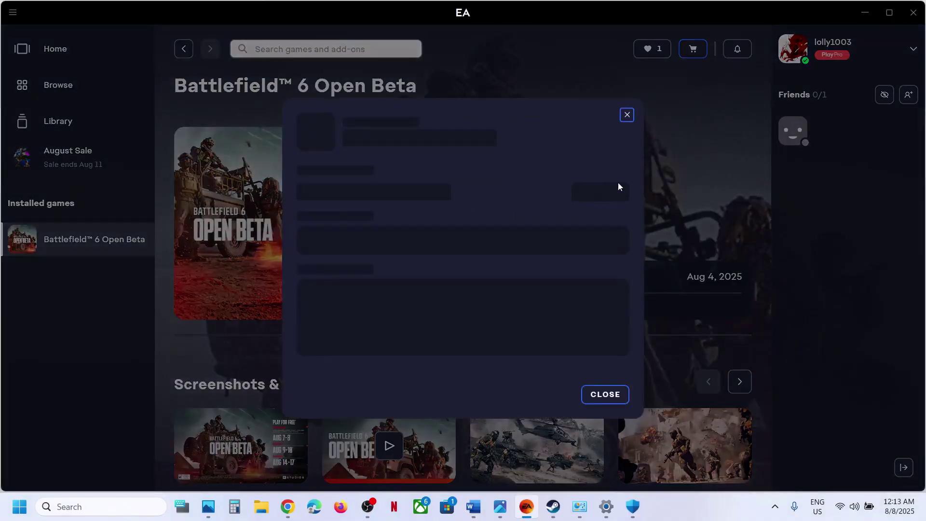
left_click(594, 164)
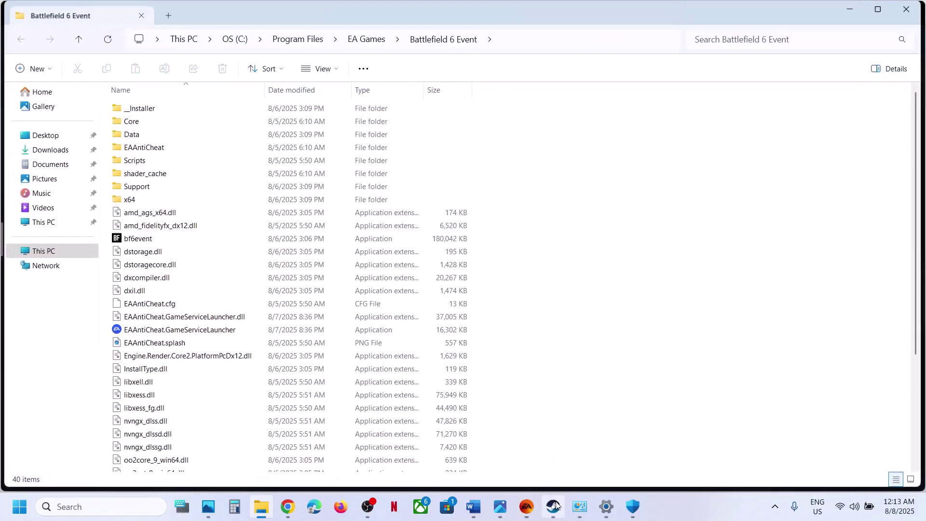
In Steam, browse the local files of Battlefield 6 Open Beta and show the Run as administrator option for bf6event.
left_click(553, 506)
right_click(132, 242)
mouse_move(172, 315)
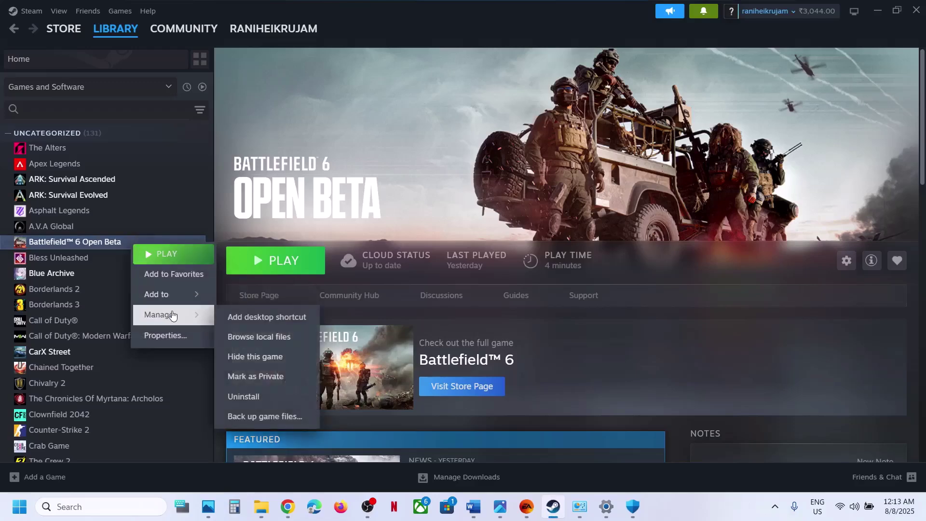
left_click(253, 336)
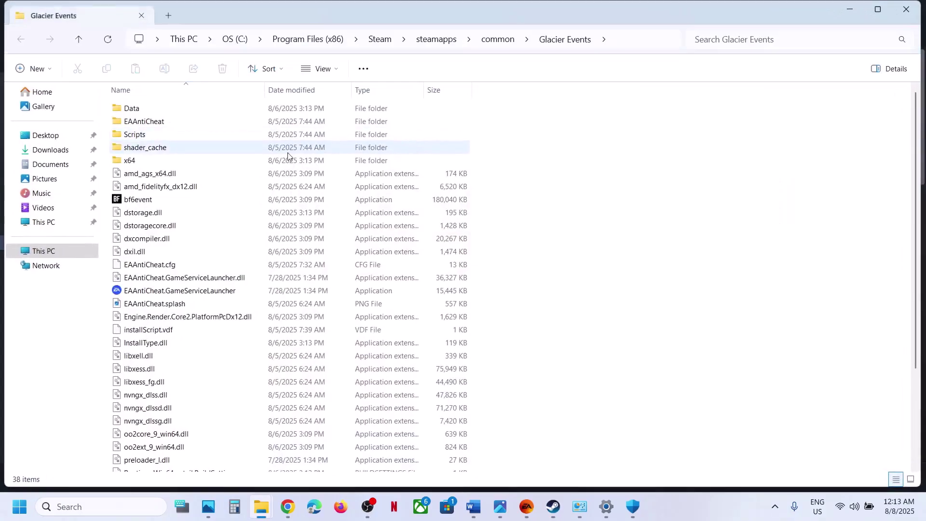
right_click(211, 200)
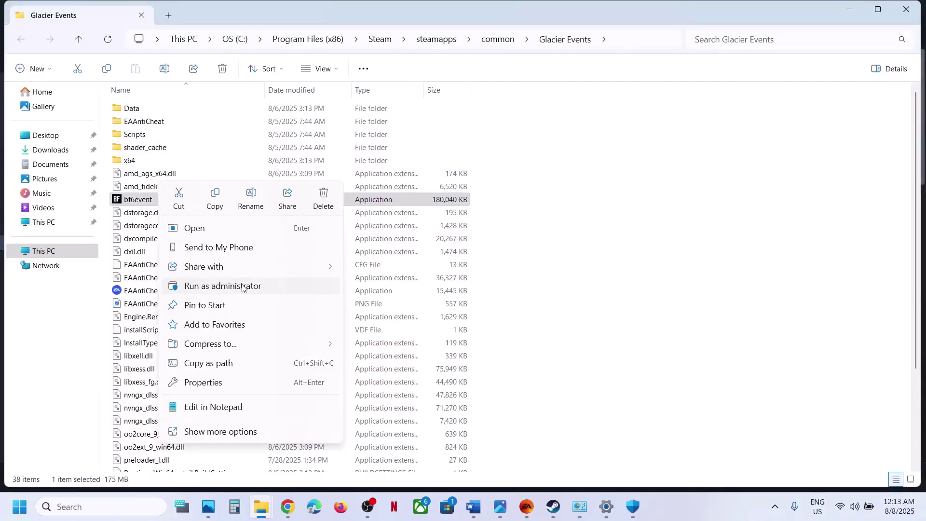
Return to the Word document and highlight the Step 12 instruction to verify the game files.
left_click(475, 517)
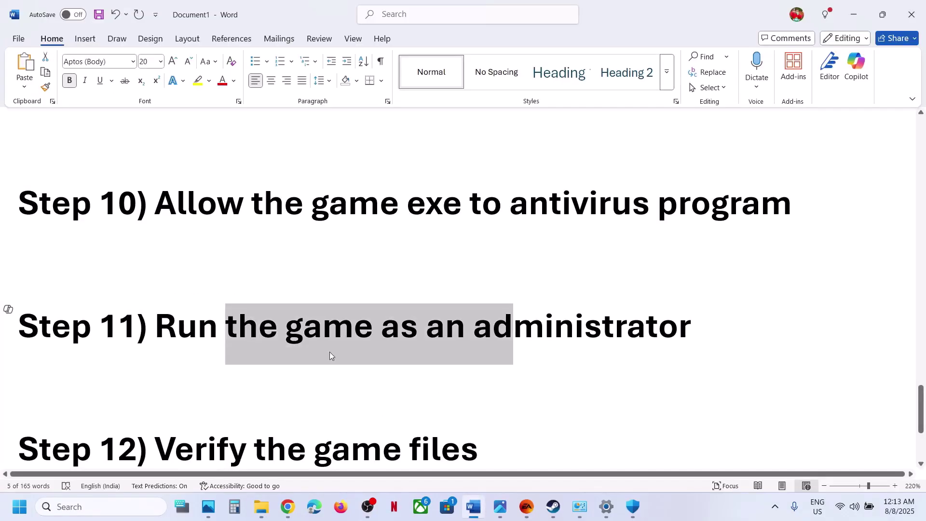
scroll(328, 353, "down", 2)
left_click_drag(156, 331, 431, 333)
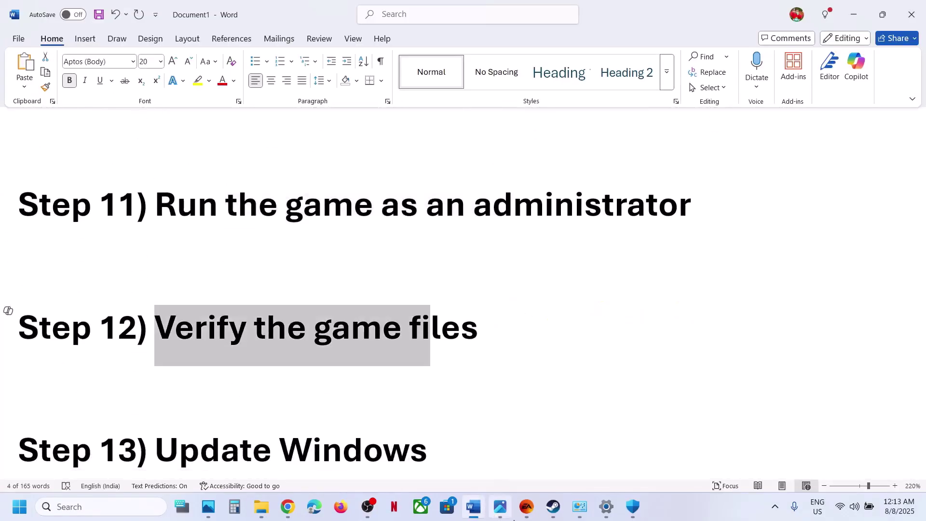
In the EA app, close the game's properties and show the Repair option for Battlefield 6 Open Beta.
left_click(526, 506)
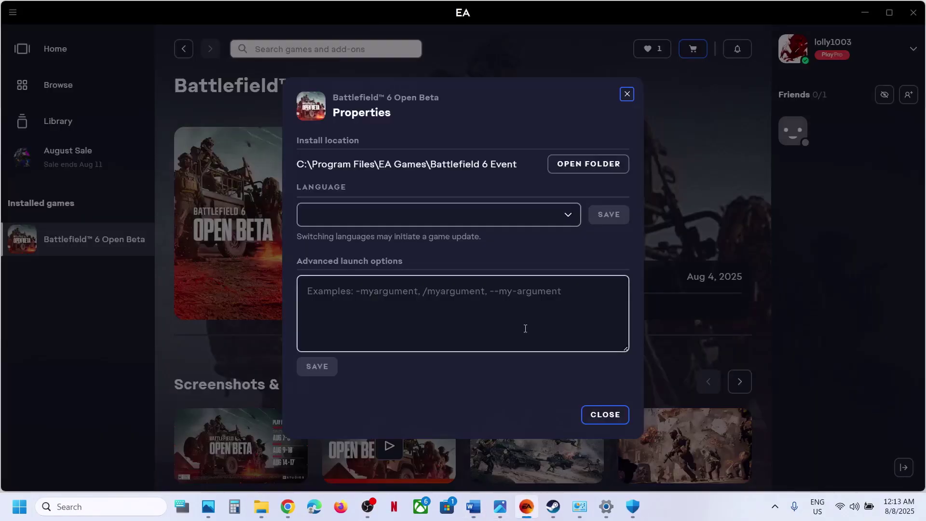
left_click(609, 417)
left_click(448, 297)
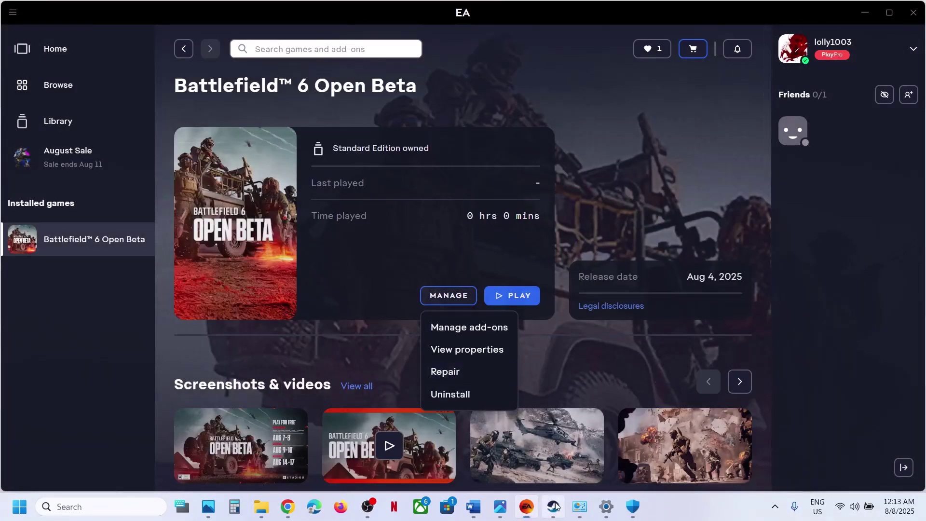
In Steam, view the integrity verification option in Battlefield 6 Open Beta's Installed Files properties, and close the properties.
key("alt+Tab")
right_click(122, 241)
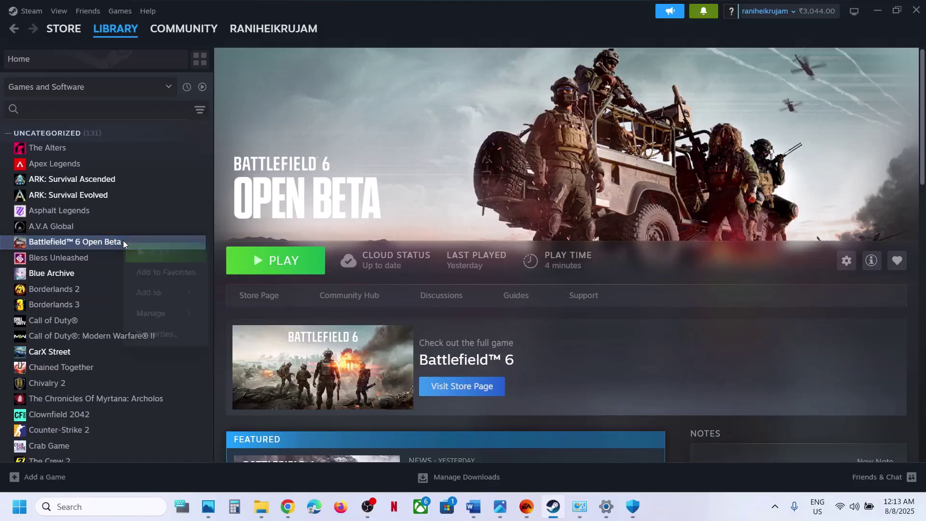
left_click(155, 334)
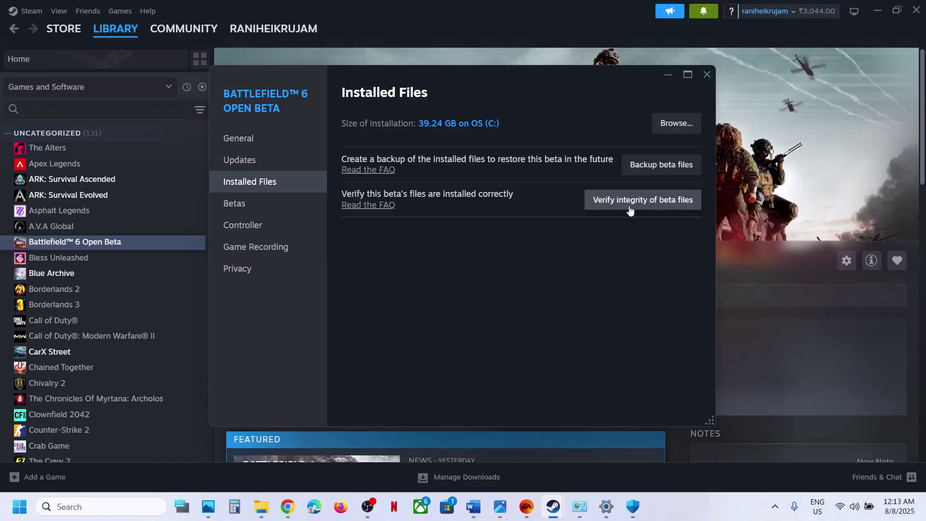
left_click(705, 77)
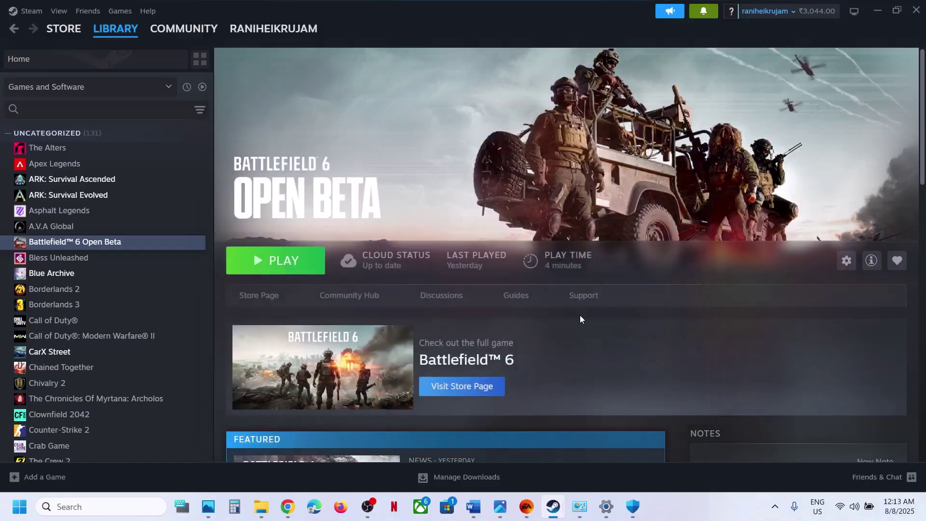
Switch to the Word document and highlight the Step 13 instruction to update Windows.
left_click(473, 507)
scroll(403, 360, "down", 1)
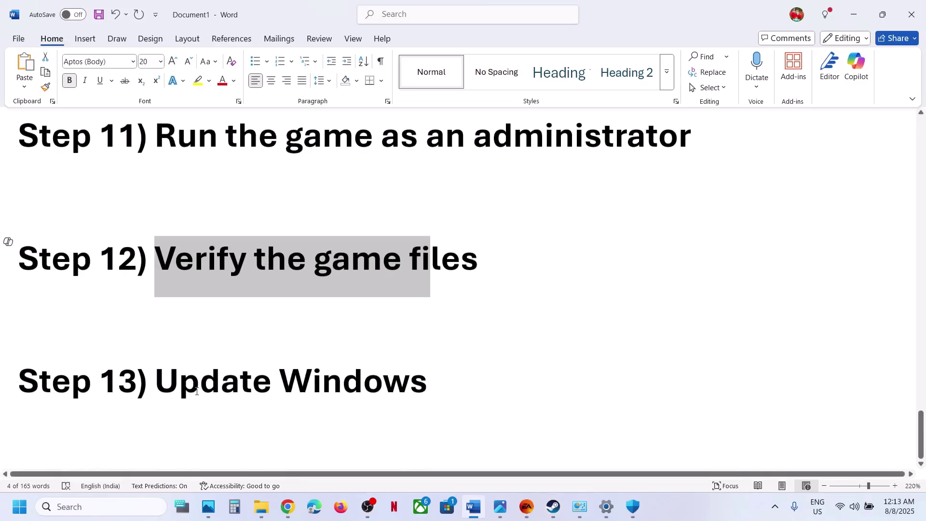
left_click_drag(155, 381, 434, 384)
Switch to the Settings app and check for updates in Windows Update.
key("alt+Tab")
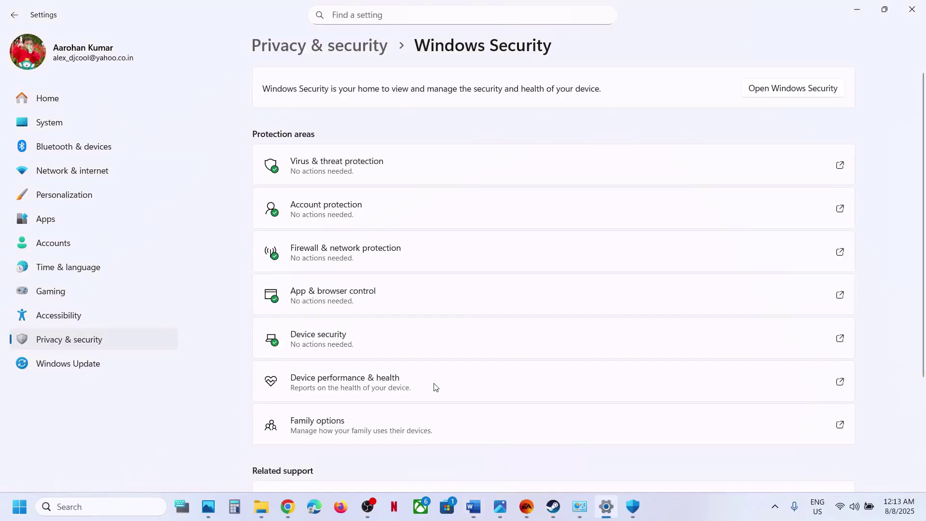
left_click(91, 364)
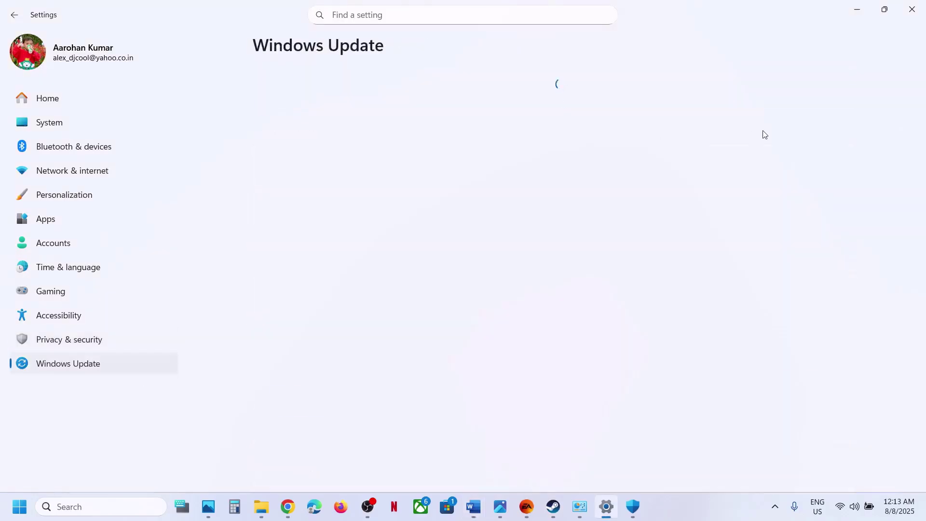
left_click(806, 105)
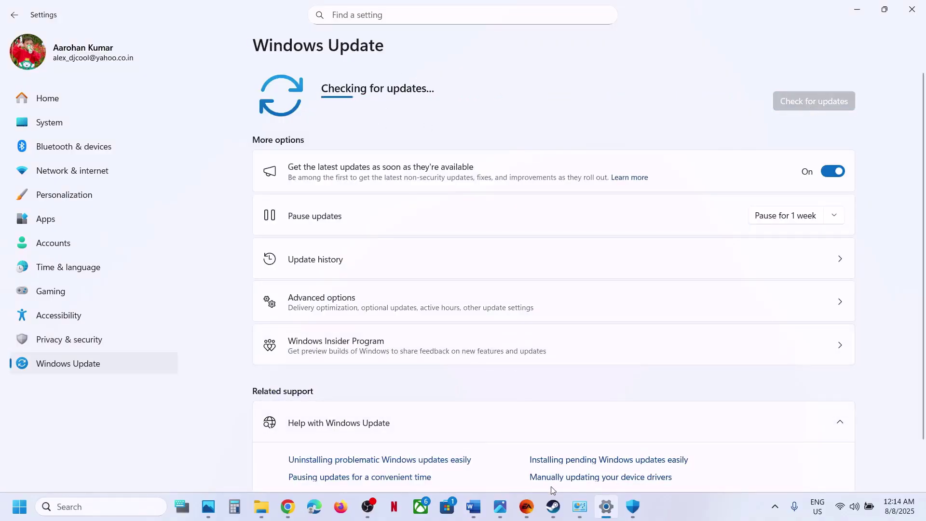
Bring up the EA app, view the Battlefield 6 connection error image in Photos, and minimize the image.
left_click(528, 509)
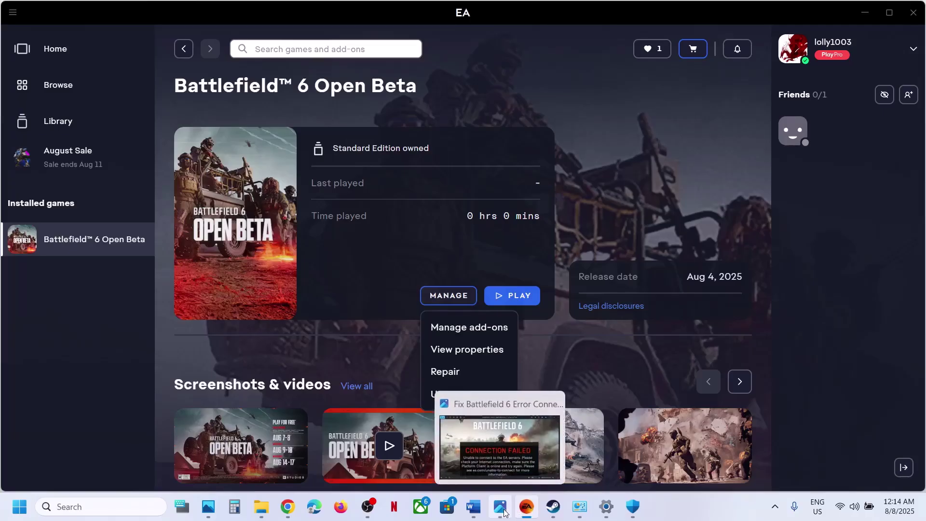
left_click(504, 512)
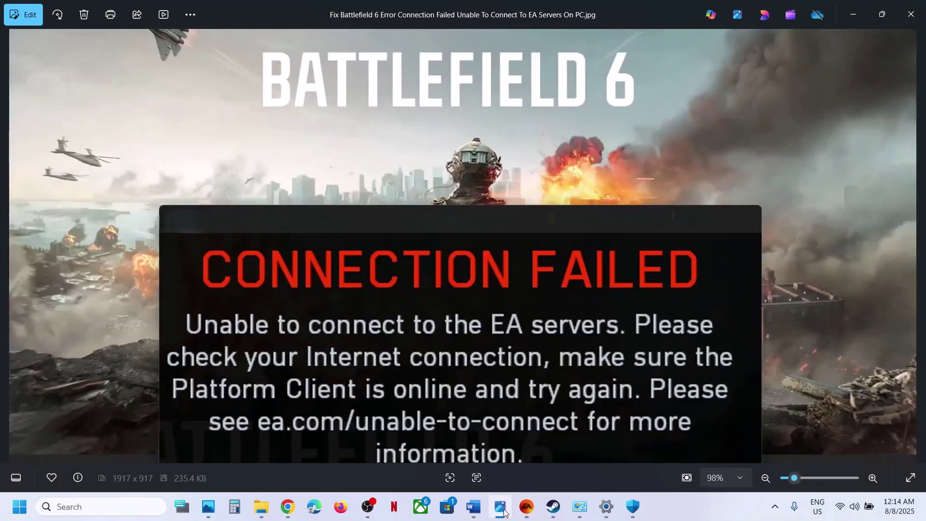
left_click(504, 512)
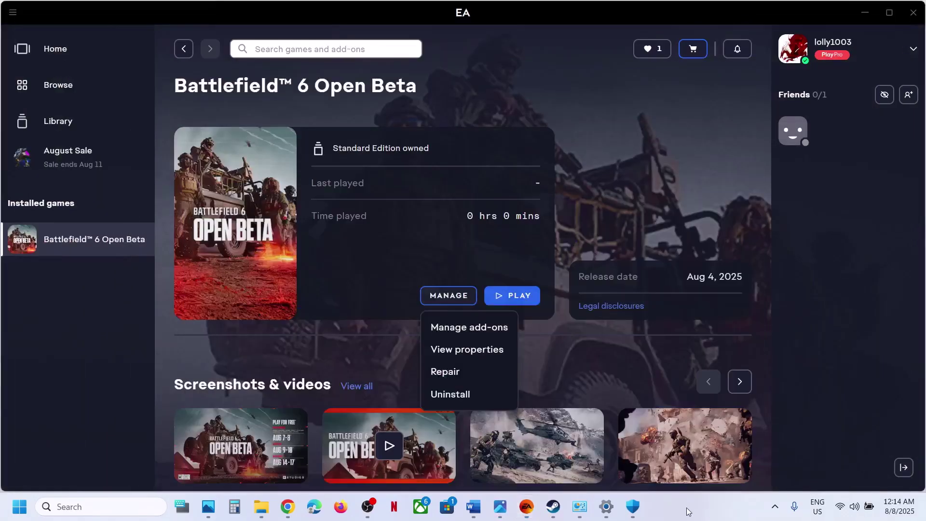